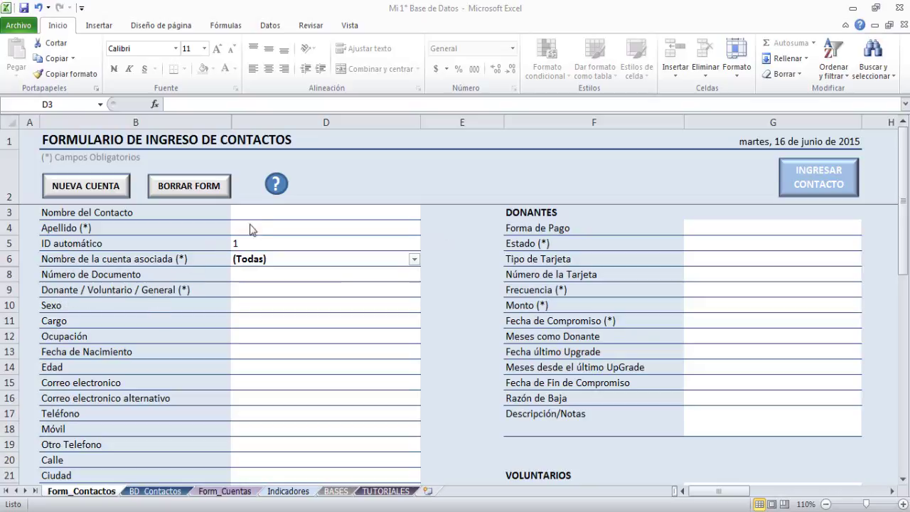
Step: Enter the first contact's first name and surname in the form
{"action": "left_click", "coordinate": [269, 212]}
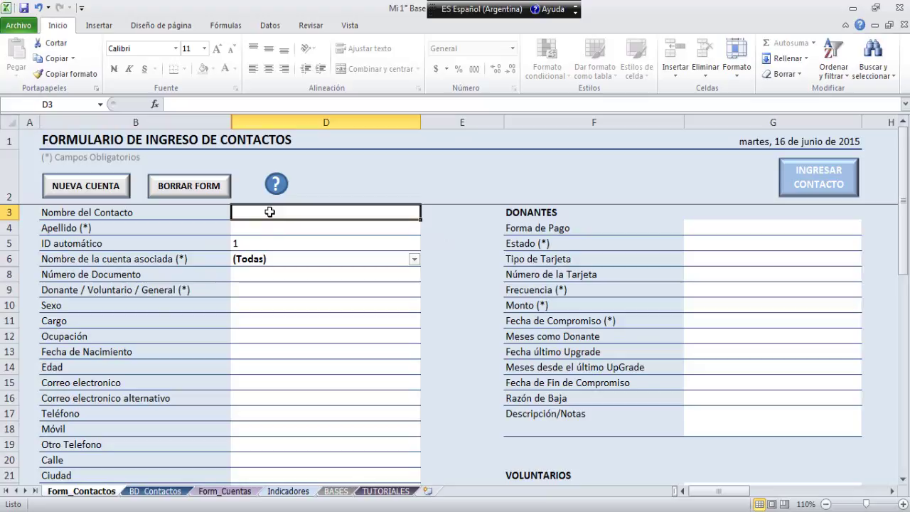
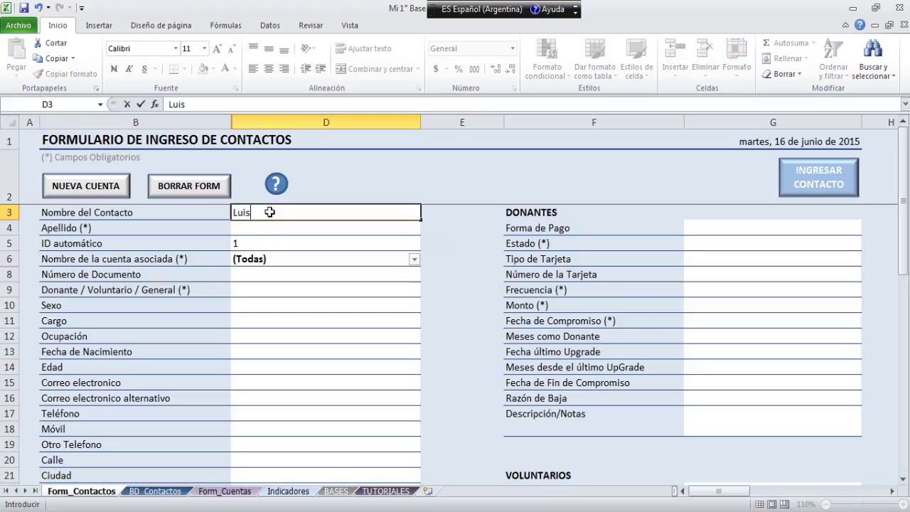
{"action": "key", "text": "Return"}
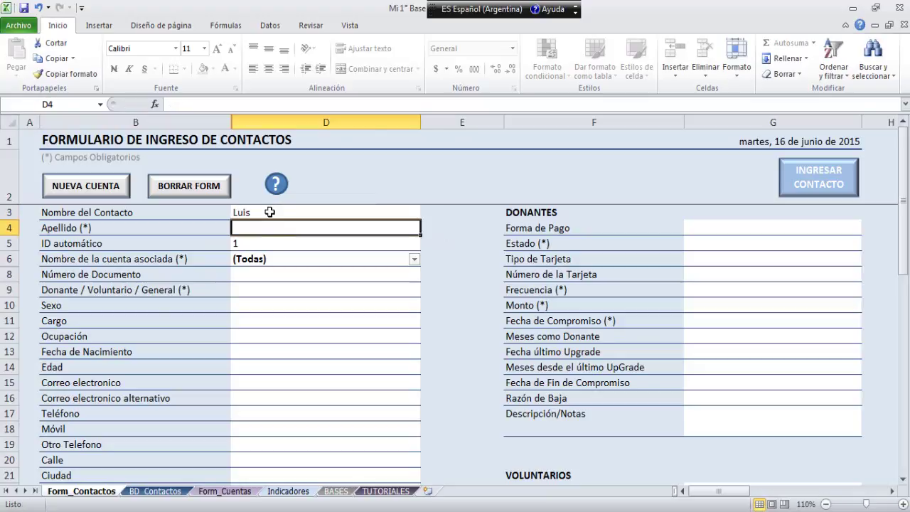
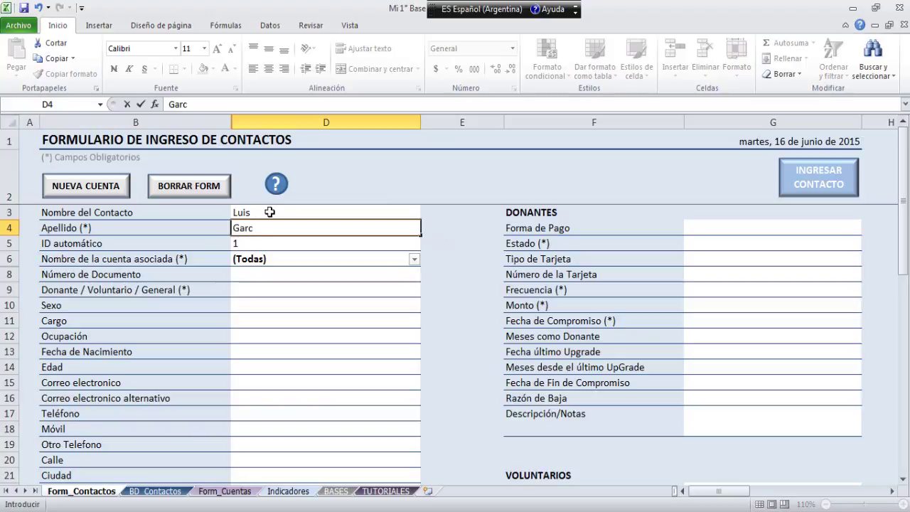
{"action": "key", "text": "Return"}
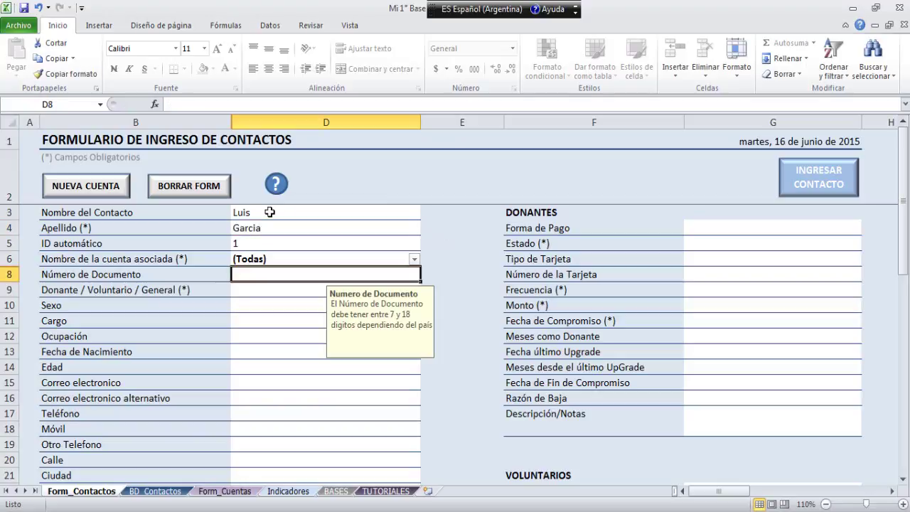
Step: Link the contact to account CA - 4-Banco X and enter their document number
{"action": "left_click", "coordinate": [414, 260]}
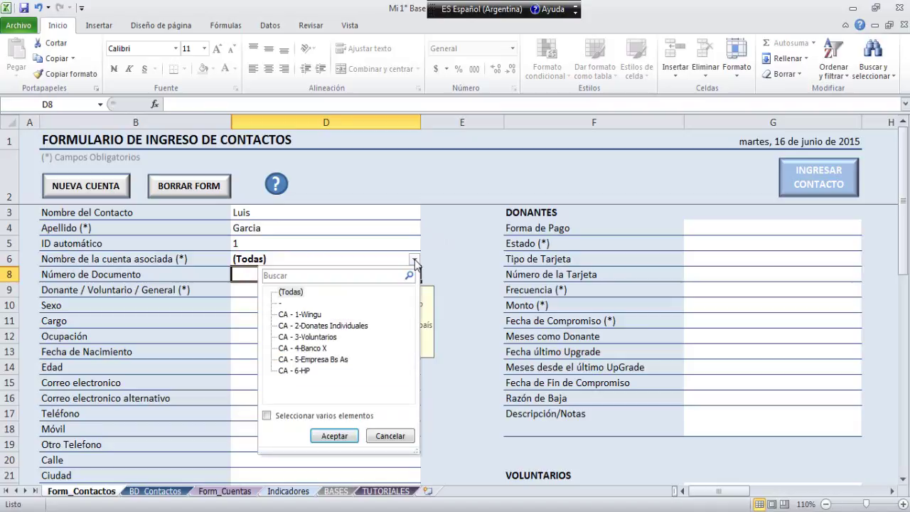
{"action": "left_click", "coordinate": [313, 350]}
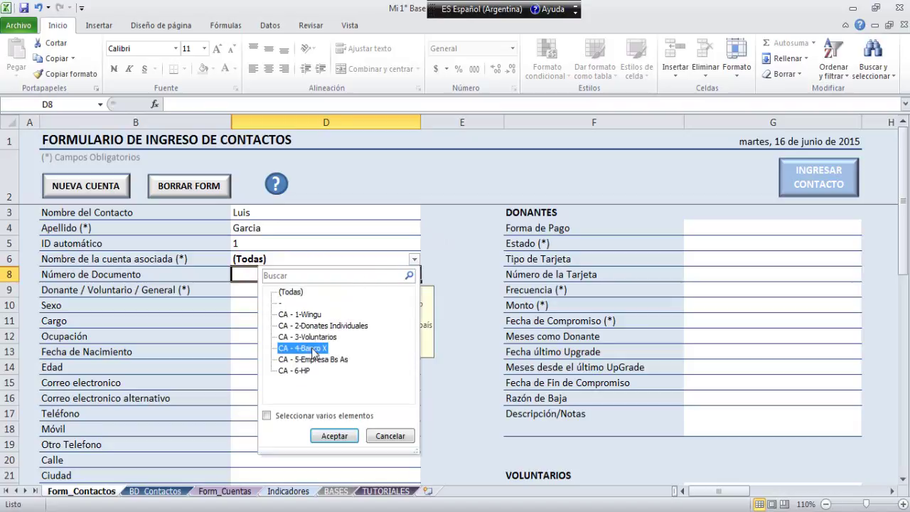
{"action": "left_click", "coordinate": [329, 435]}
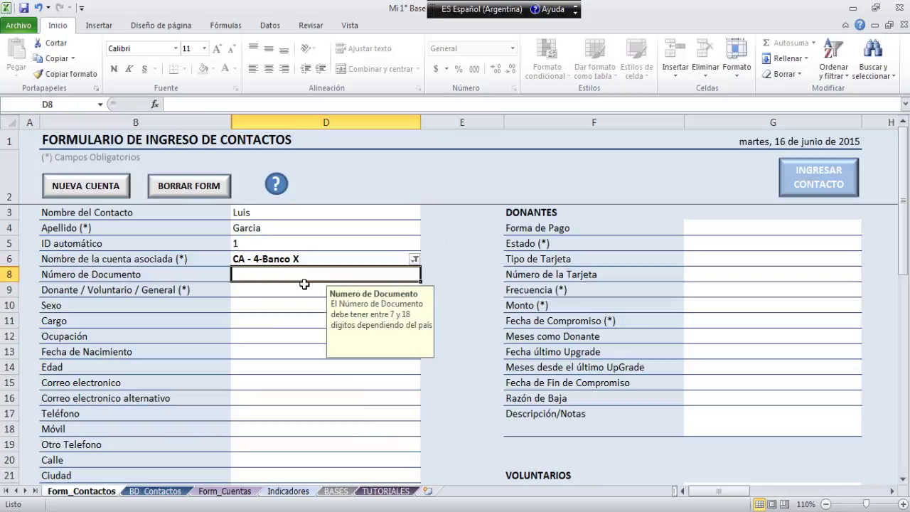
{"action": "type", "text": "25."}
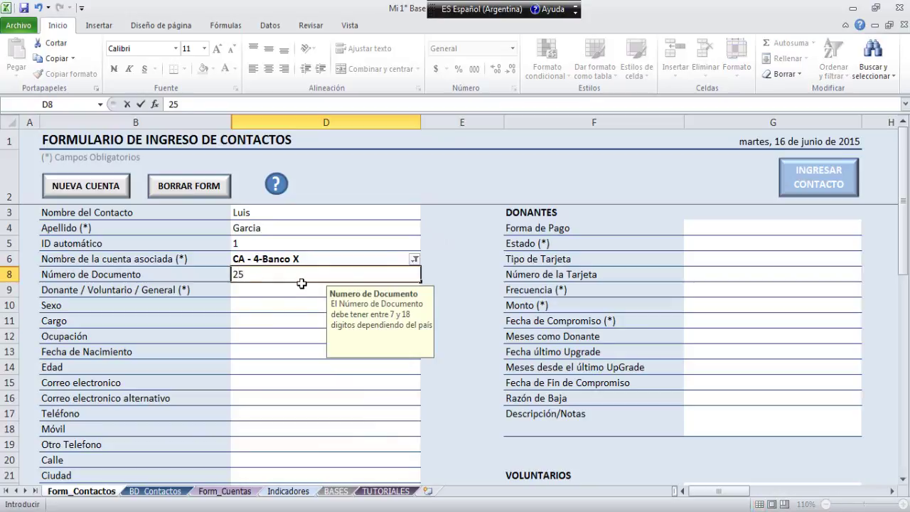
{"action": "type", "text": "222."}
{"action": "type", "text": "333"}
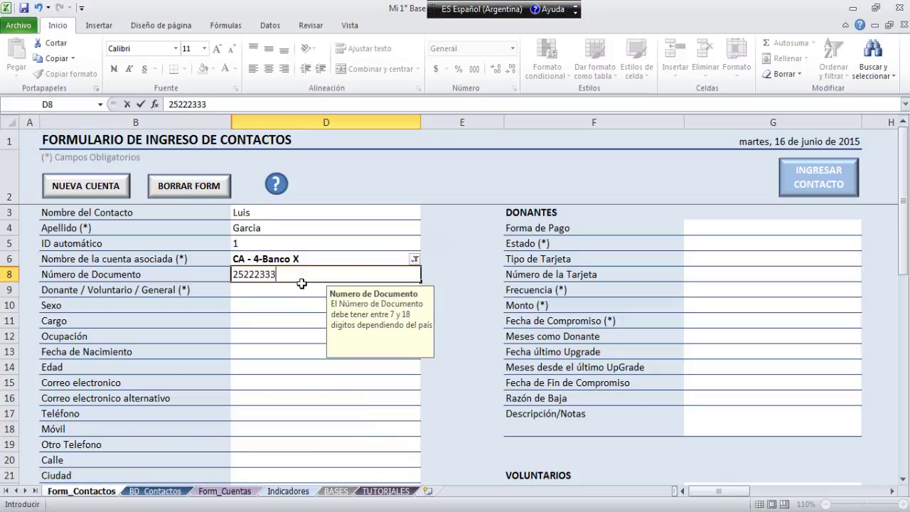
{"action": "key", "text": "Return"}
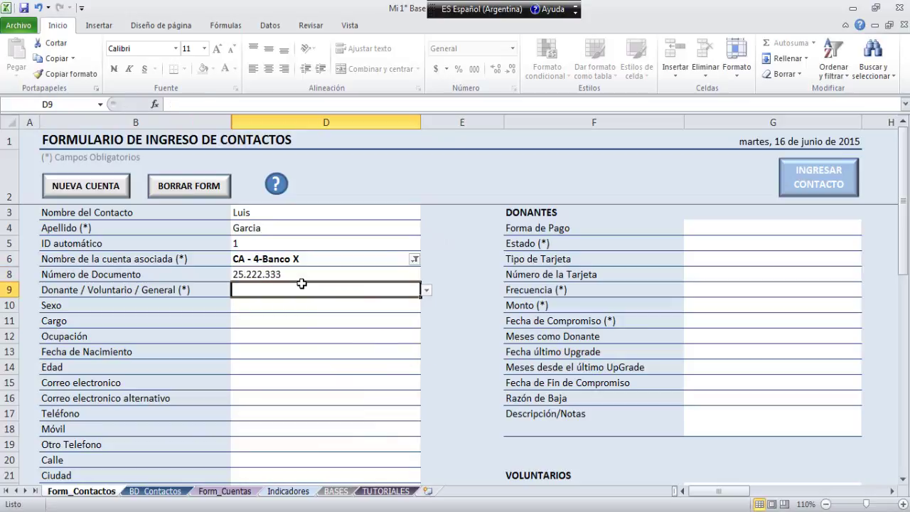
Step: Set contact type General, sex Hombre and postal code 1222
{"action": "left_click", "coordinate": [426, 290]}
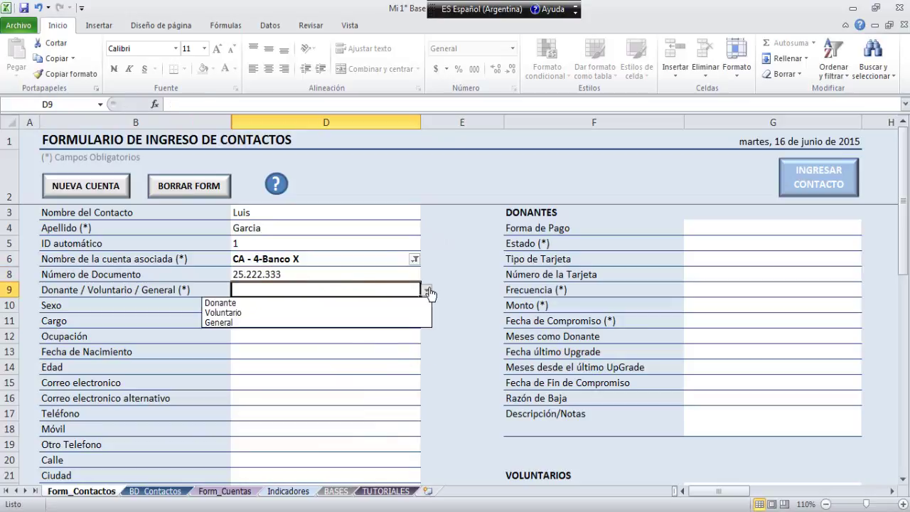
{"action": "left_click", "coordinate": [388, 323]}
{"action": "left_click", "coordinate": [372, 306]}
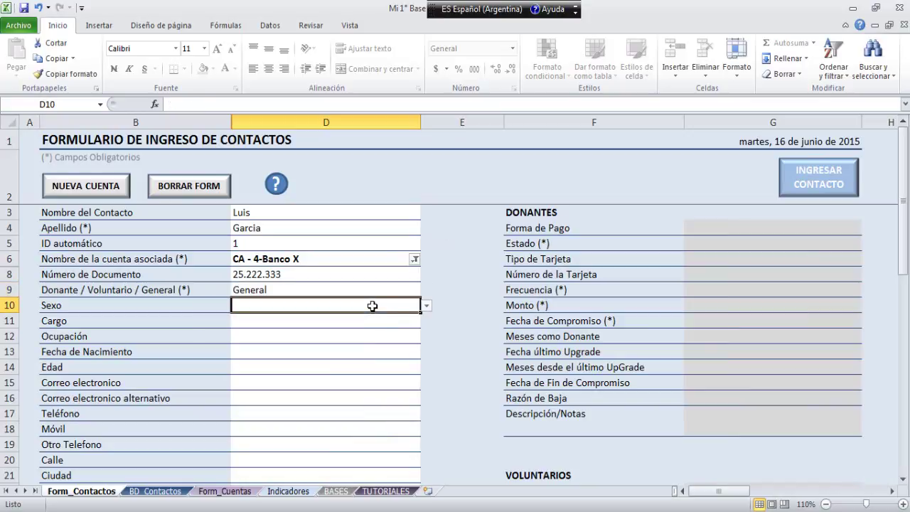
{"action": "left_click", "coordinate": [426, 305]}
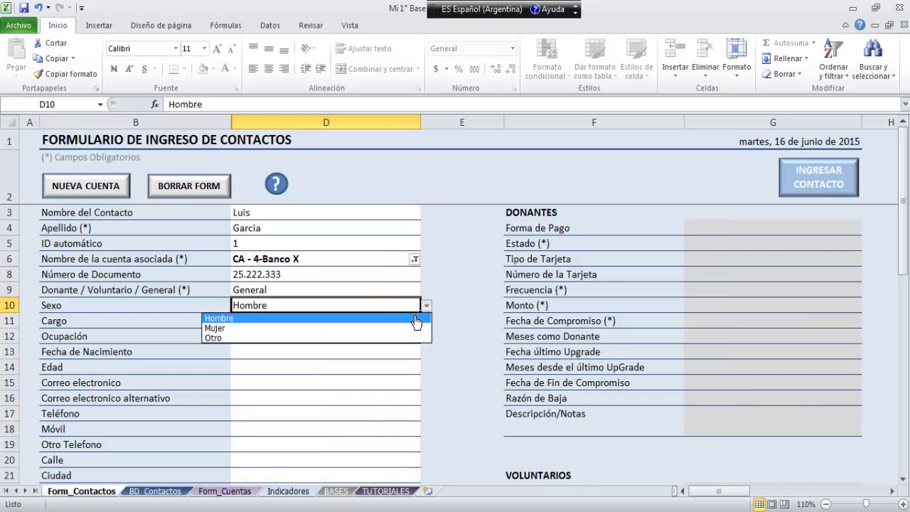
{"action": "left_click", "coordinate": [415, 318]}
{"action": "left_click", "coordinate": [400, 319]}
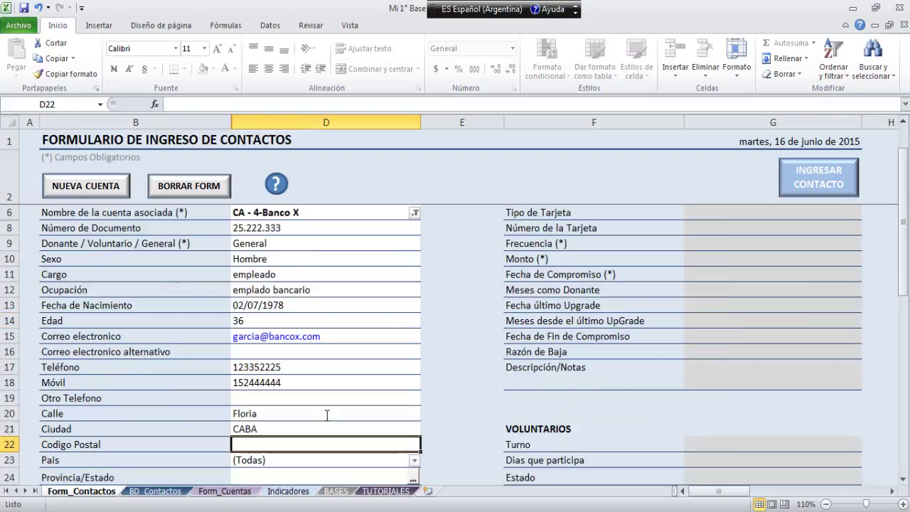
{"action": "type", "text": "1222"}
{"action": "key", "text": "Return"}
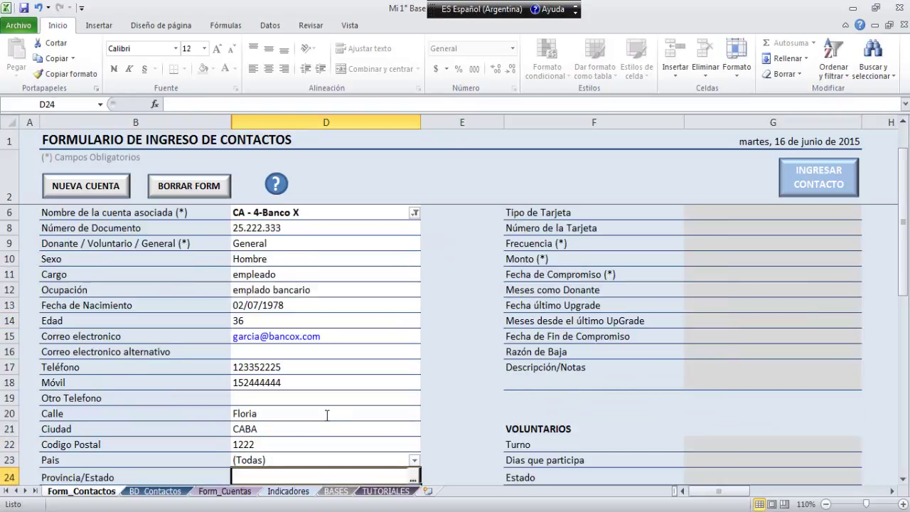
Step: Set the country to Argentina and the province to Ciudad de Buenos Aires
{"action": "left_click", "coordinate": [414, 460]}
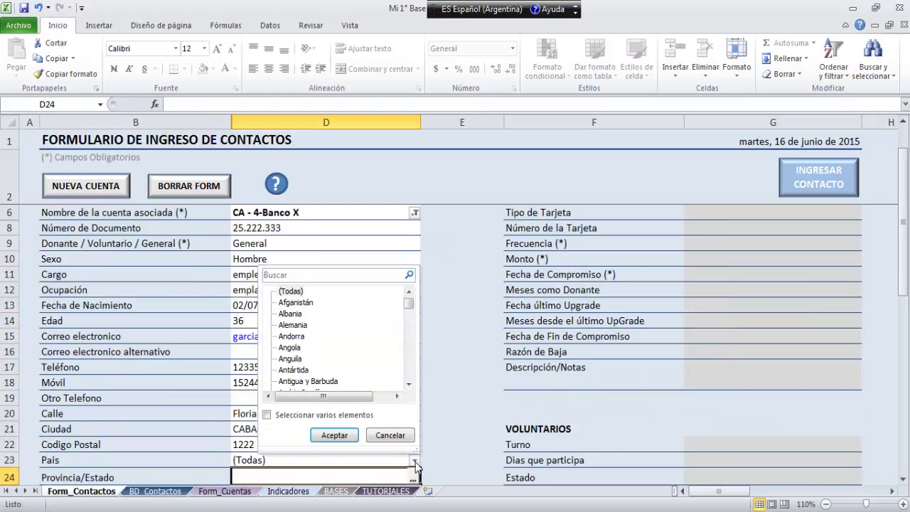
{"action": "left_click", "coordinate": [408, 384]}
{"action": "left_click", "coordinate": [408, 385]}
{"action": "left_click", "coordinate": [408, 385]}
{"action": "left_click", "coordinate": [408, 384]}
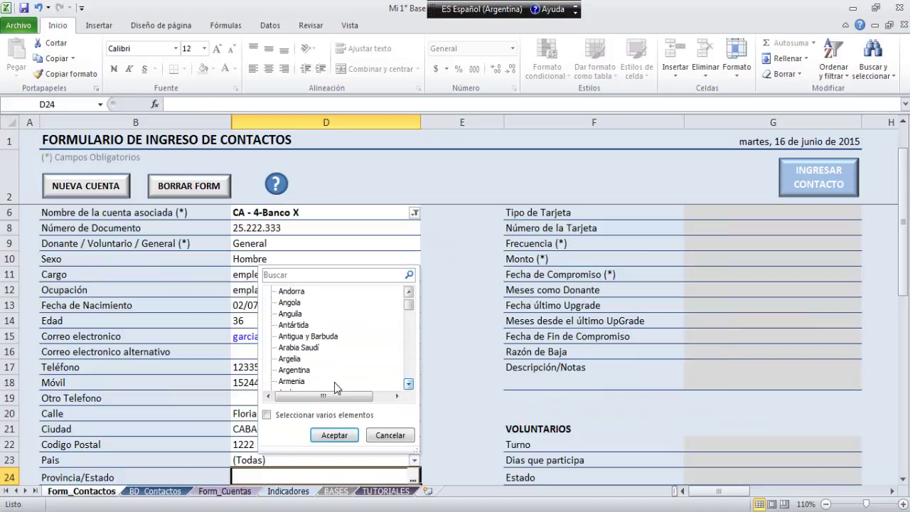
{"action": "left_click", "coordinate": [295, 370]}
{"action": "left_click", "coordinate": [333, 435]}
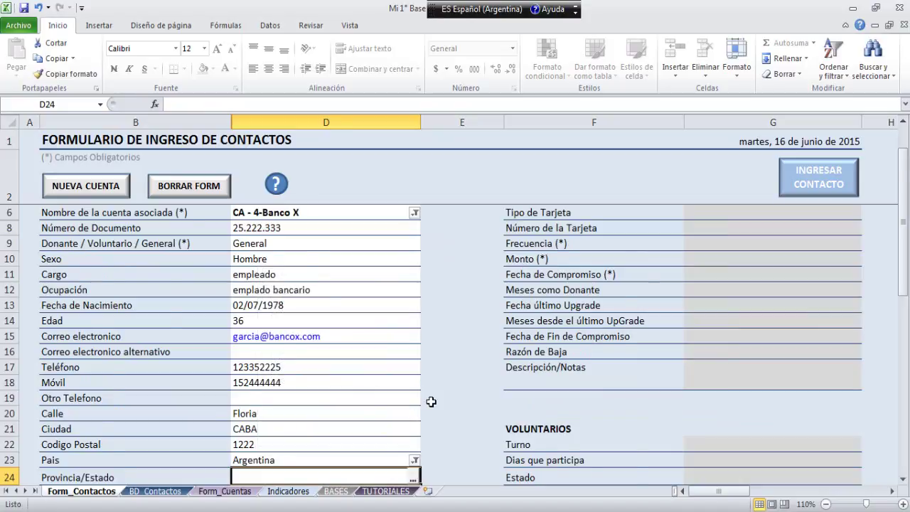
{"action": "scroll", "coordinate": [430, 405], "scroll_direction": "down", "scroll_amount": 2}
{"action": "left_click", "coordinate": [411, 404]}
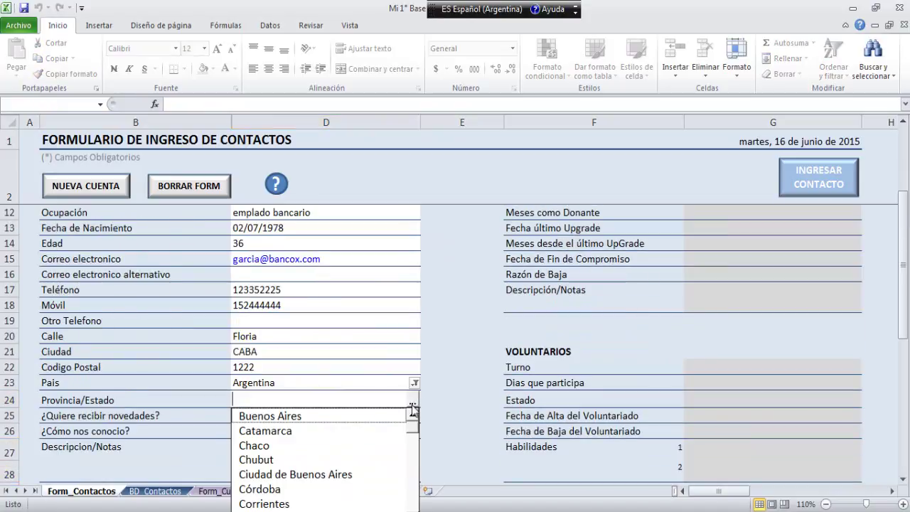
{"action": "left_click", "coordinate": [366, 474]}
Step: Answer SI to receiving news and pick Eventos de la organización as the source
{"action": "left_click", "coordinate": [409, 421]}
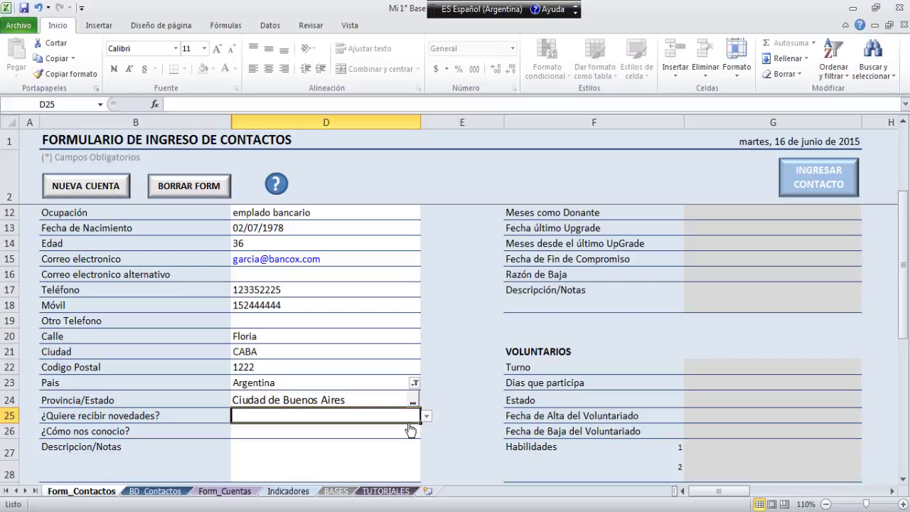
{"action": "left_click", "coordinate": [426, 417]}
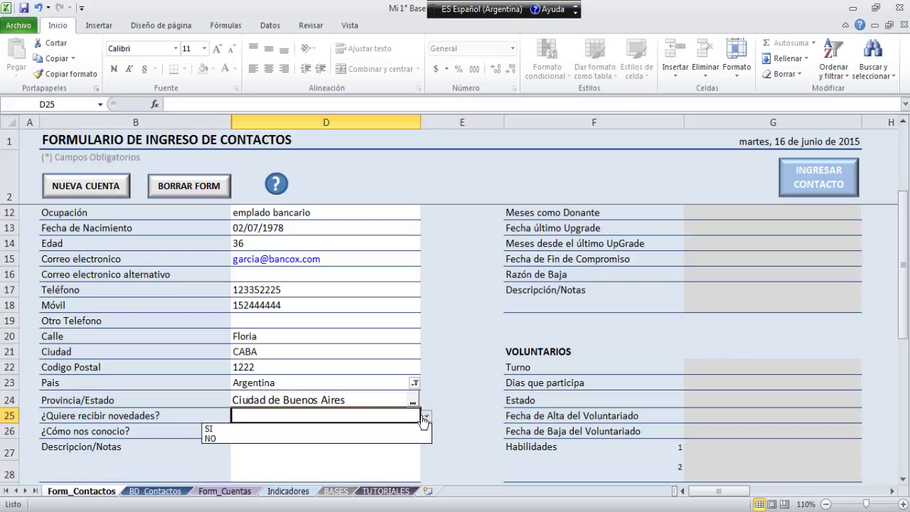
{"action": "left_click", "coordinate": [396, 429]}
{"action": "left_click", "coordinate": [395, 431]}
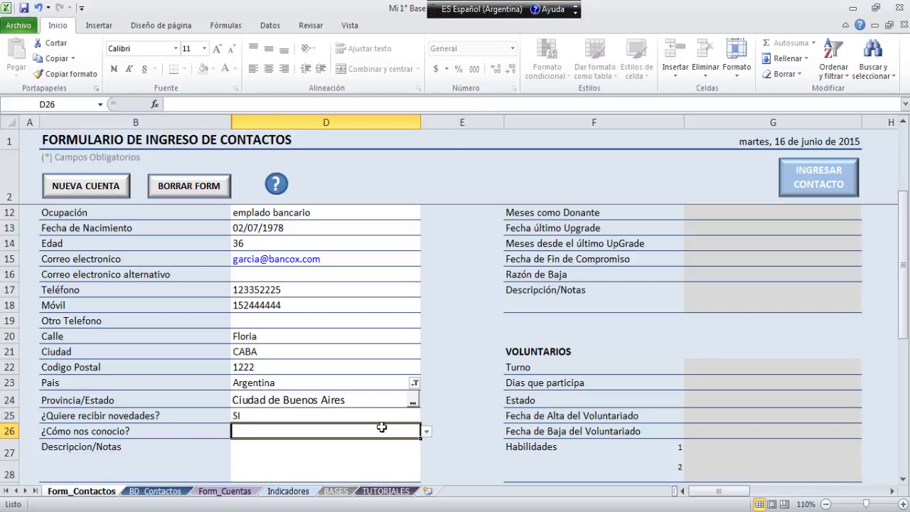
{"action": "left_click", "coordinate": [428, 433]}
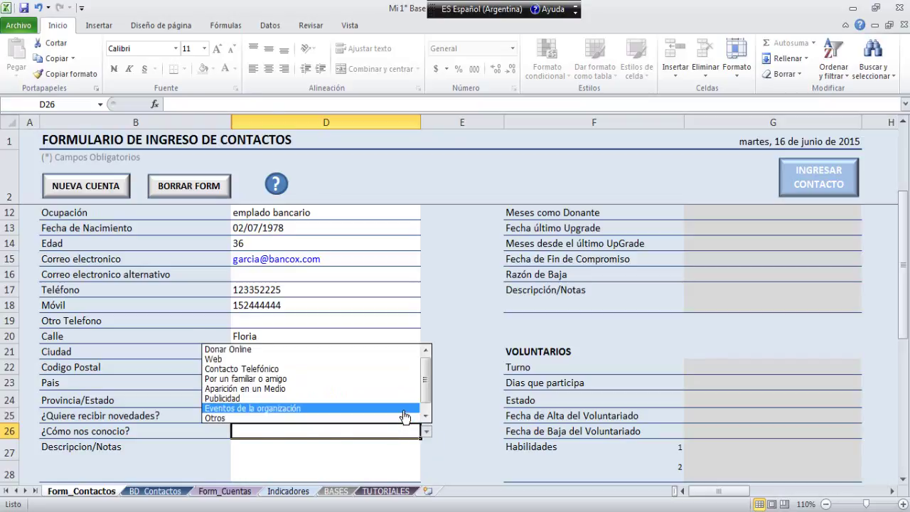
{"action": "left_click", "coordinate": [404, 410]}
{"action": "left_click", "coordinate": [376, 453]}
{"action": "scroll", "coordinate": [376, 457], "scroll_direction": "down", "scroll_amount": 1}
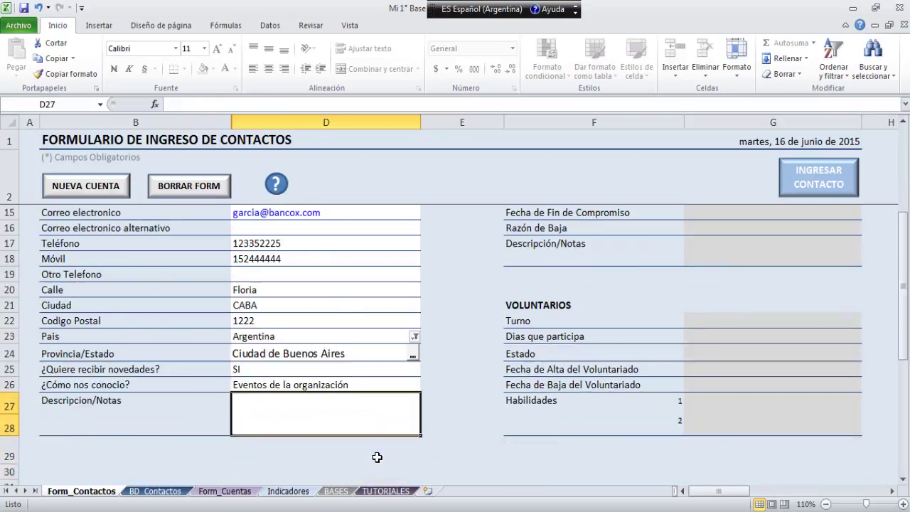
{"action": "scroll", "coordinate": [376, 457], "scroll_direction": "down", "scroll_amount": 1}
{"action": "scroll", "coordinate": [377, 457], "scroll_direction": "up", "scroll_amount": 1}
{"action": "scroll", "coordinate": [376, 458], "scroll_direction": "up", "scroll_amount": 3}
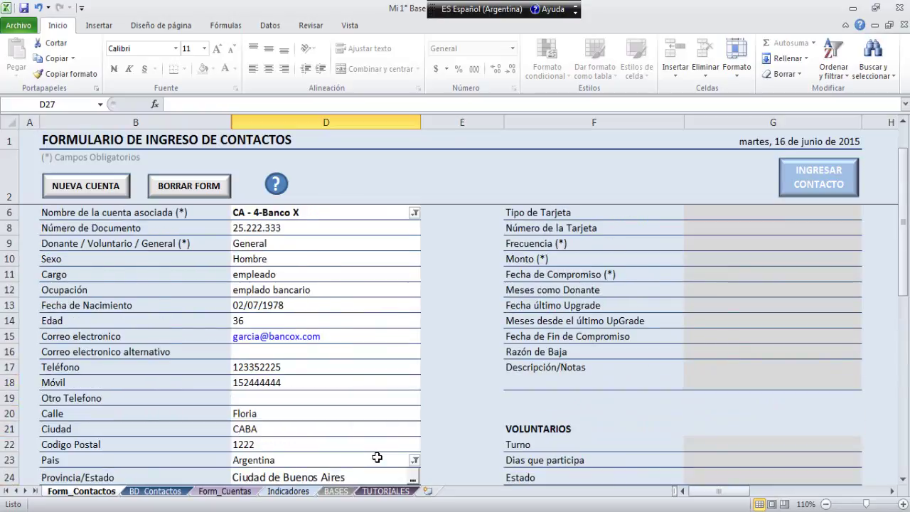
{"action": "scroll", "coordinate": [377, 457], "scroll_direction": "up", "scroll_amount": 1}
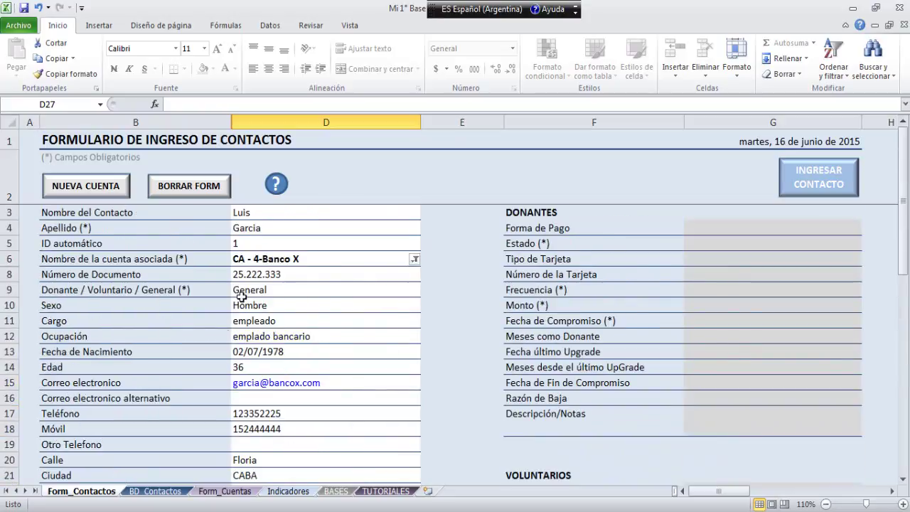
{"action": "scroll", "coordinate": [549, 343], "scroll_direction": "down", "scroll_amount": 2}
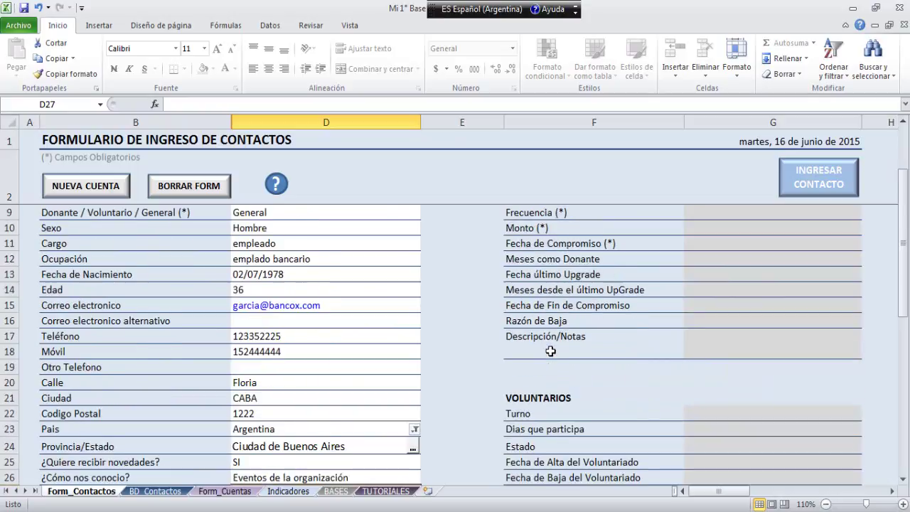
{"action": "scroll", "coordinate": [549, 343], "scroll_direction": "down", "scroll_amount": 2}
{"action": "scroll", "coordinate": [549, 343], "scroll_direction": "up", "scroll_amount": 2}
{"action": "scroll", "coordinate": [549, 343], "scroll_direction": "up", "scroll_amount": 2}
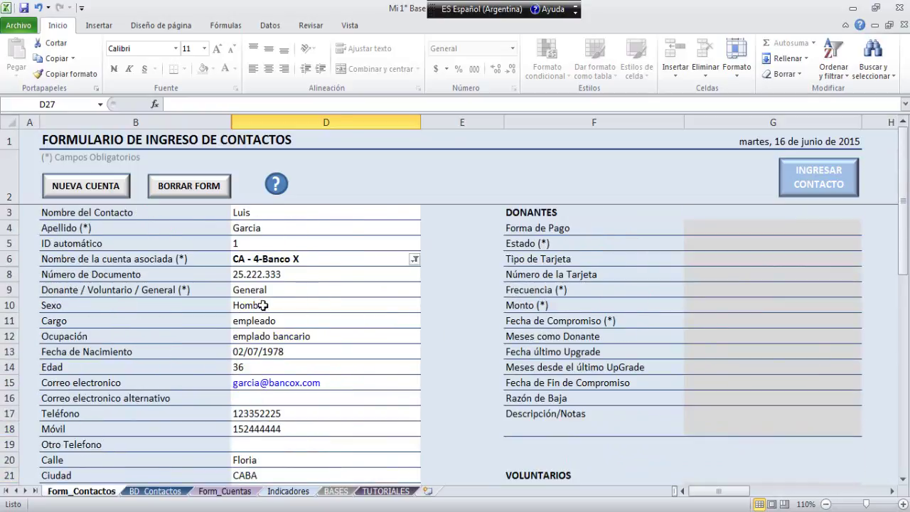
Step: Submit the first contact with INGRESAR CONTACTO and accept the confirmation message
{"action": "left_click", "coordinate": [818, 185]}
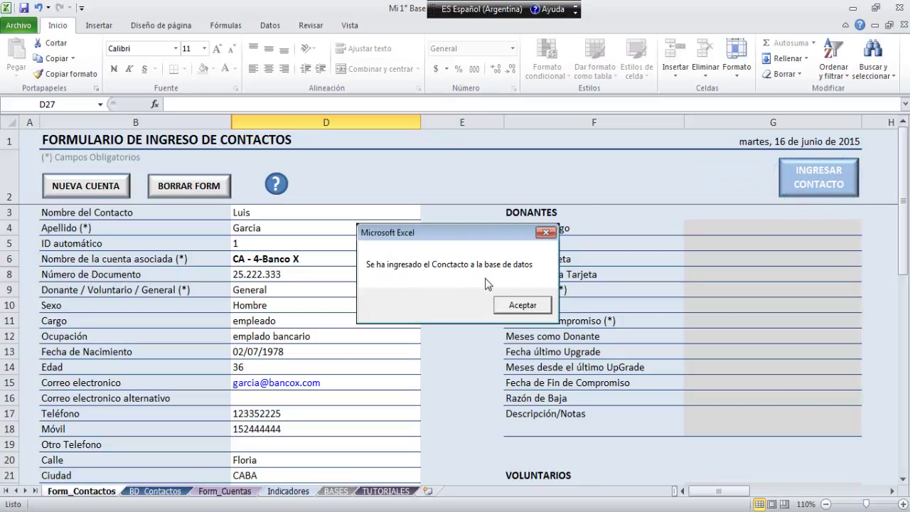
{"action": "left_click", "coordinate": [526, 305]}
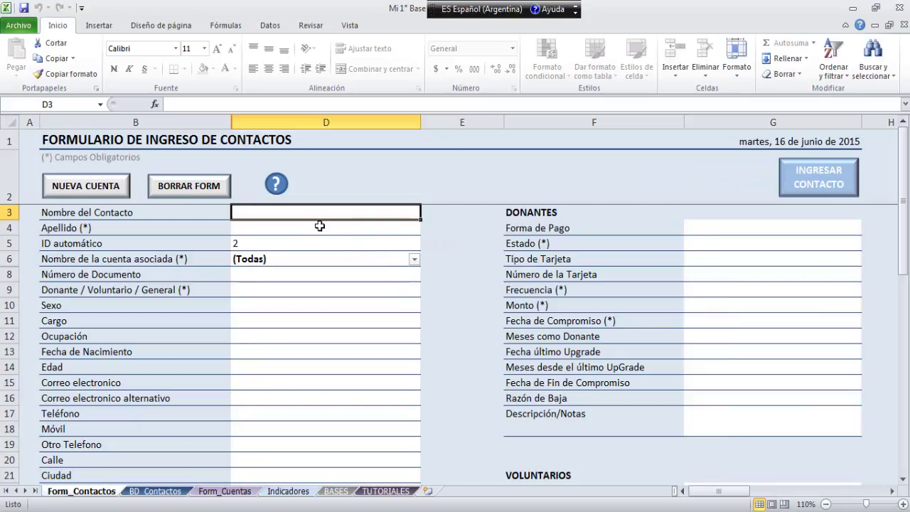
Step: Enter the second contact's first name and surname and link account CA - 5-Empresa Bs As
{"action": "key", "text": "Return"}
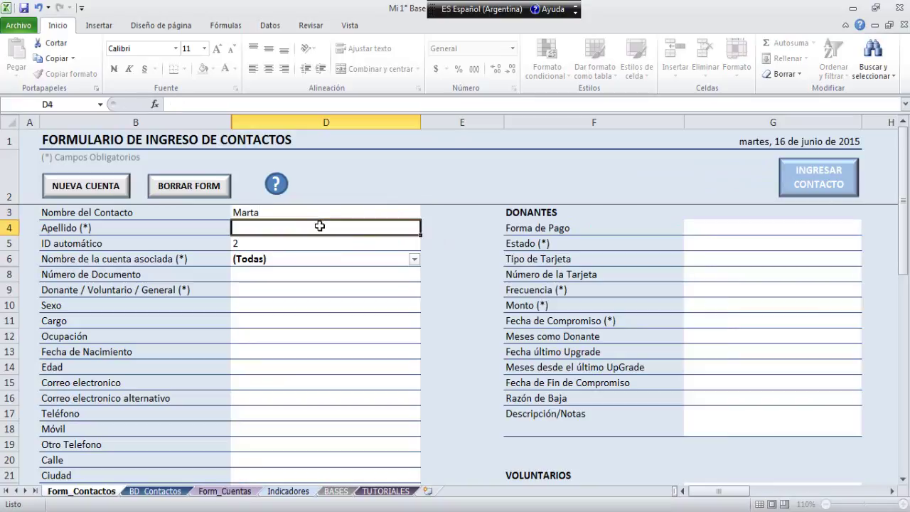
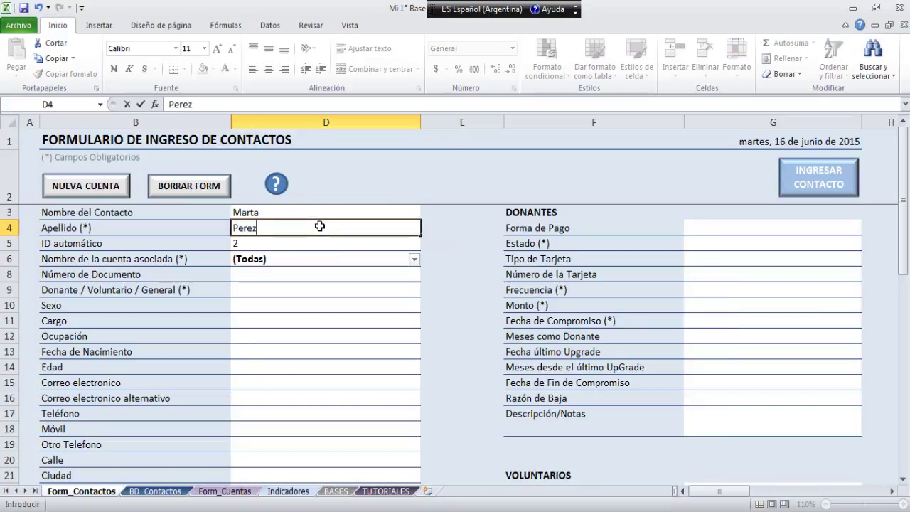
{"action": "left_click", "coordinate": [413, 261]}
{"action": "left_click", "coordinate": [413, 262]}
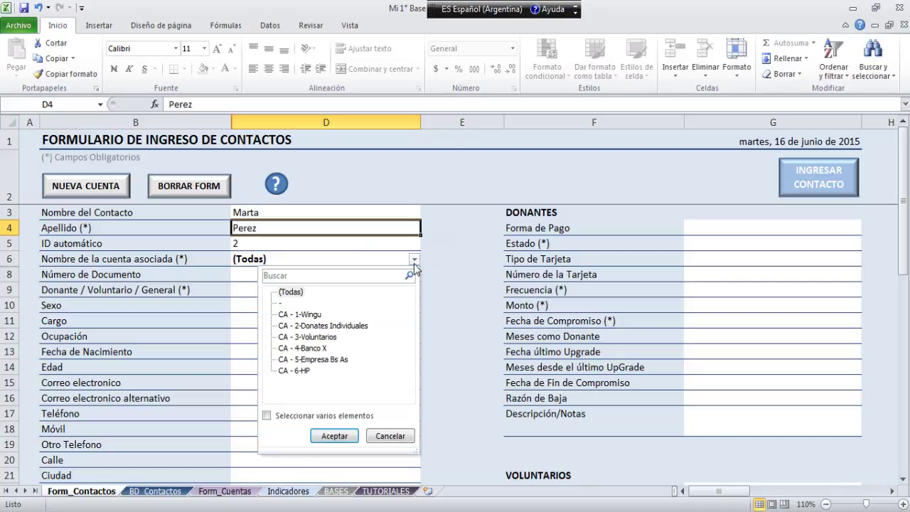
{"action": "left_click", "coordinate": [312, 359]}
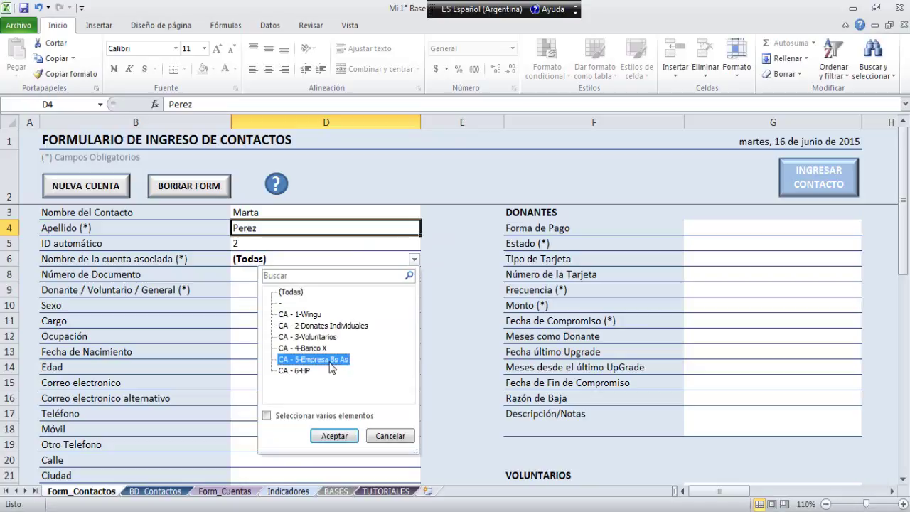
{"action": "left_click", "coordinate": [342, 436]}
{"action": "left_click", "coordinate": [309, 271]}
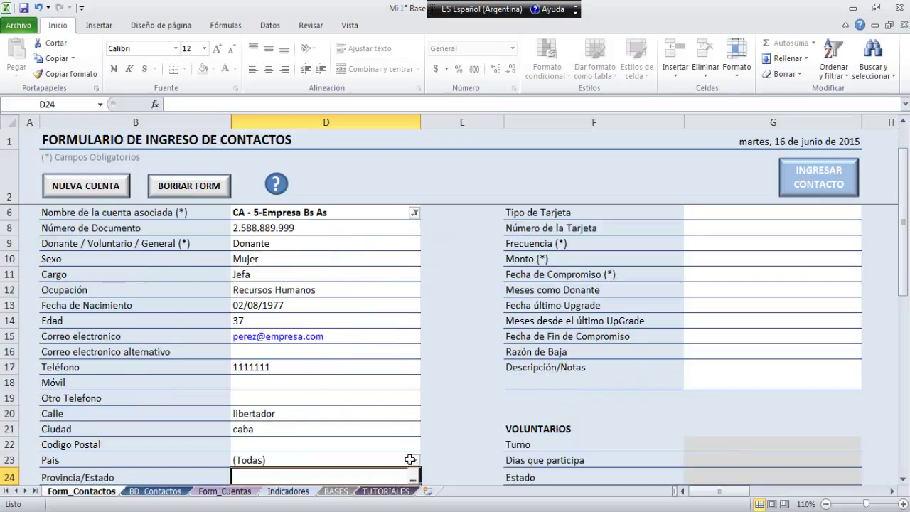
Step: Answer SI to receiving news and choose Aparición en un Medio as the source
{"action": "scroll", "coordinate": [410, 460], "scroll_direction": "down", "scroll_amount": 1}
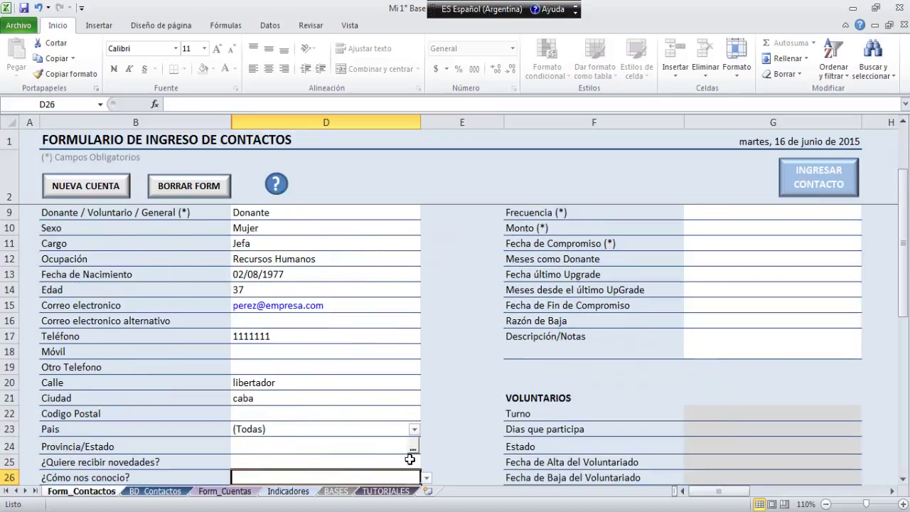
{"action": "left_click", "coordinate": [411, 460]}
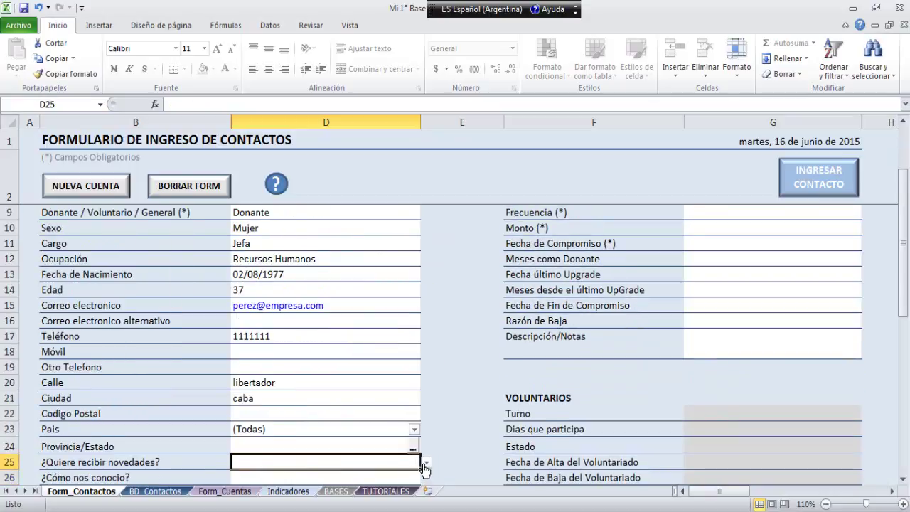
{"action": "left_click", "coordinate": [426, 463]}
{"action": "left_click", "coordinate": [393, 476]}
{"action": "left_click", "coordinate": [904, 480]}
{"action": "left_click", "coordinate": [903, 479]}
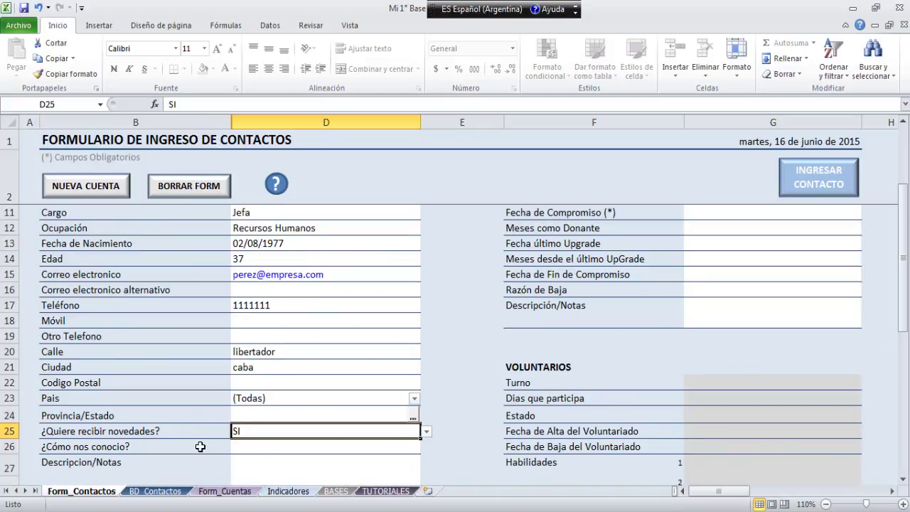
{"action": "left_click", "coordinate": [267, 446]}
{"action": "left_click", "coordinate": [425, 448]}
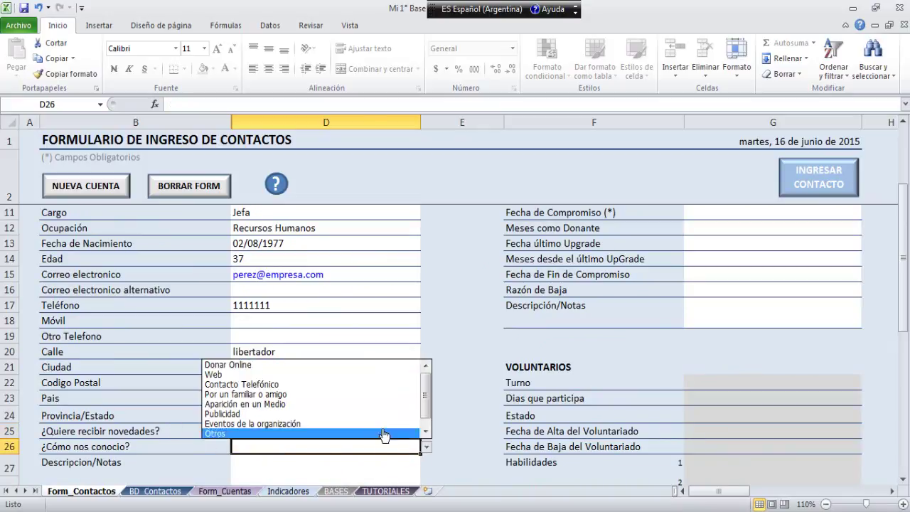
{"action": "left_click", "coordinate": [320, 404]}
{"action": "left_click", "coordinate": [336, 465]}
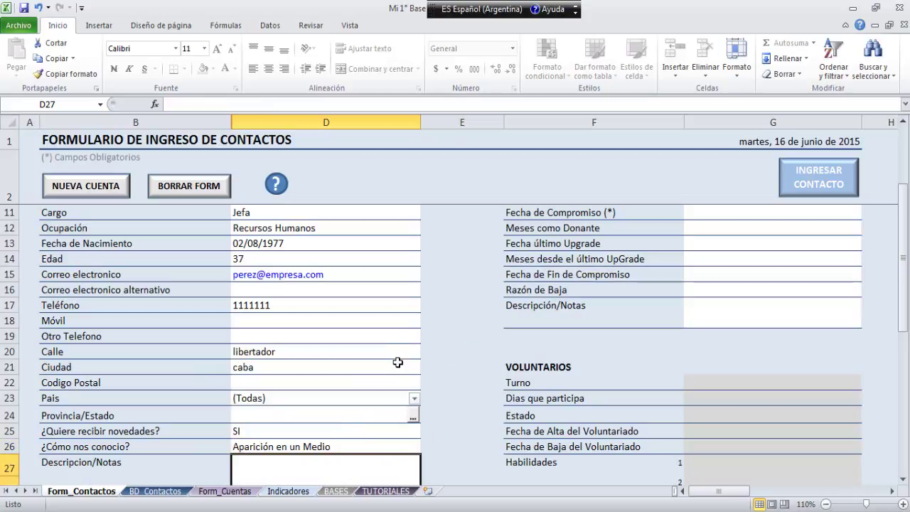
{"action": "scroll", "coordinate": [398, 363], "scroll_direction": "up", "scroll_amount": 2}
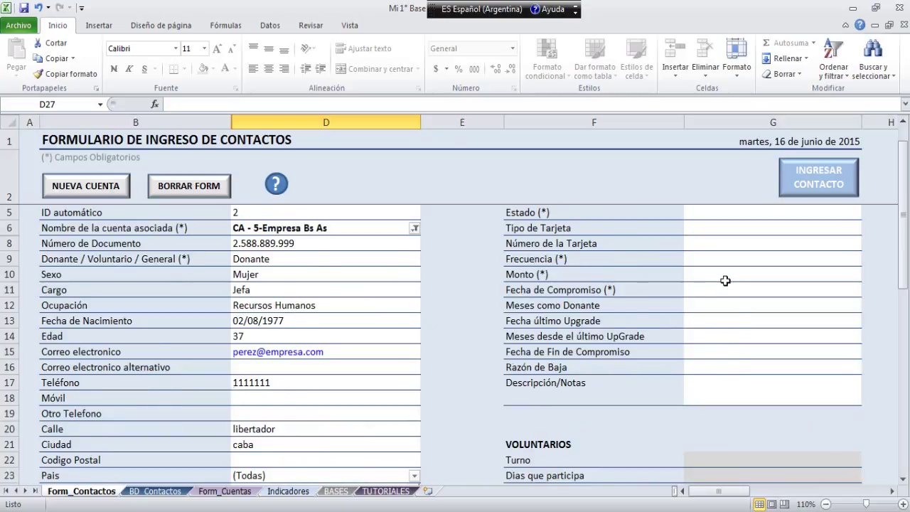
{"action": "scroll", "coordinate": [724, 282], "scroll_direction": "up", "scroll_amount": 1}
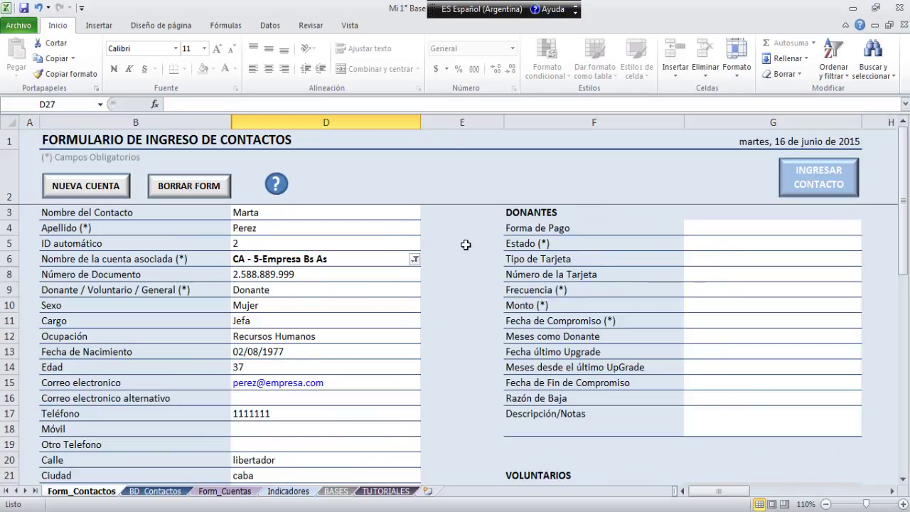
Step: Set the donor payment method to Cheque and status to Activo, leaving card type empty
{"action": "left_click", "coordinate": [730, 225]}
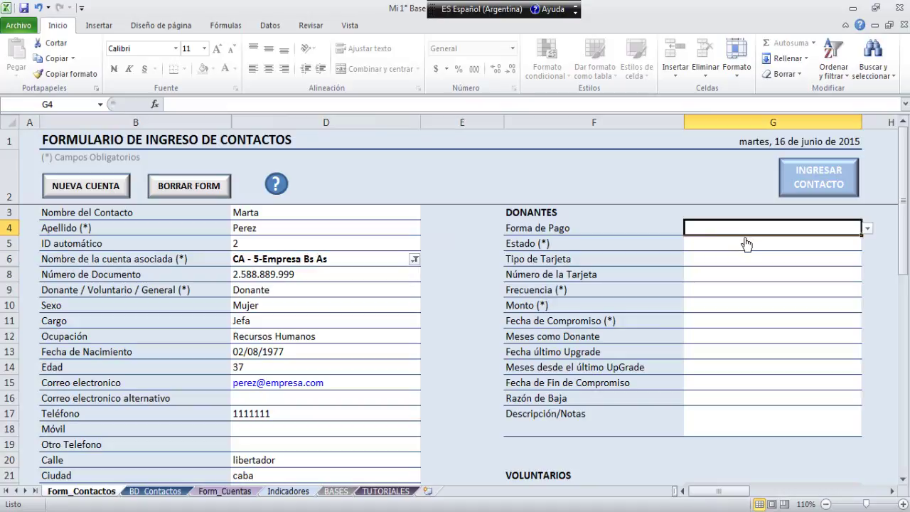
{"action": "left_click", "coordinate": [867, 229]}
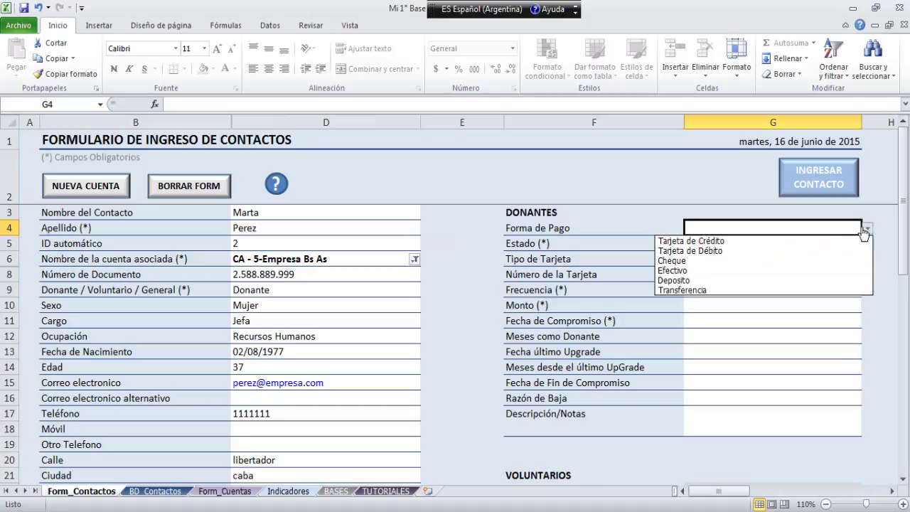
{"action": "left_click", "coordinate": [816, 263]}
{"action": "left_click", "coordinate": [811, 244]}
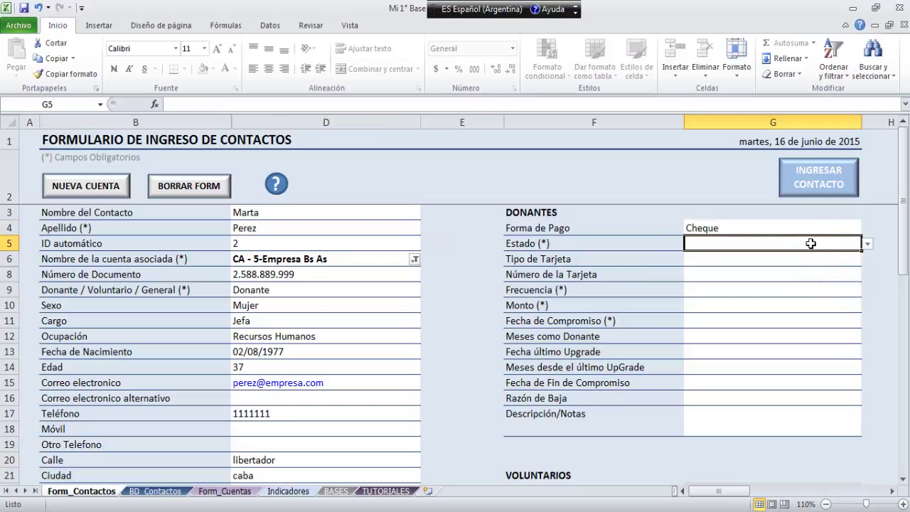
{"action": "left_click", "coordinate": [867, 244]}
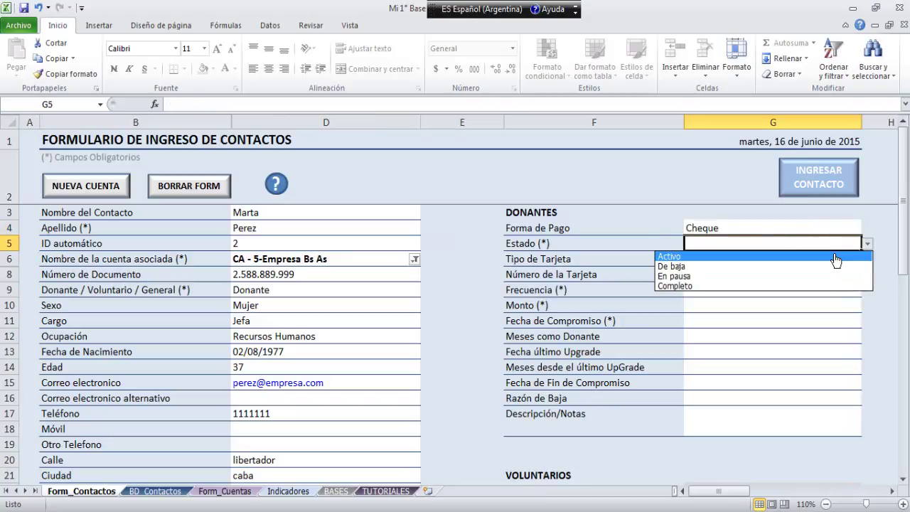
{"action": "left_click", "coordinate": [836, 257]}
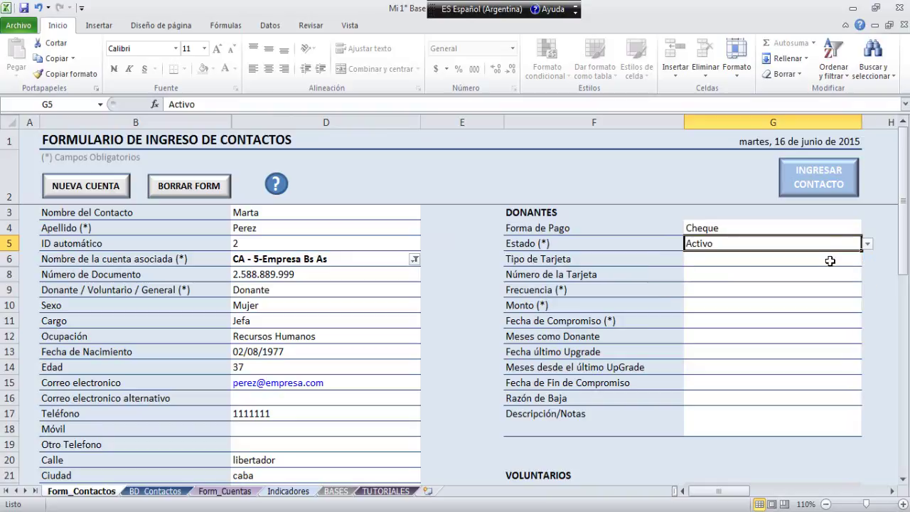
{"action": "left_click", "coordinate": [828, 262]}
{"action": "left_click", "coordinate": [868, 262]}
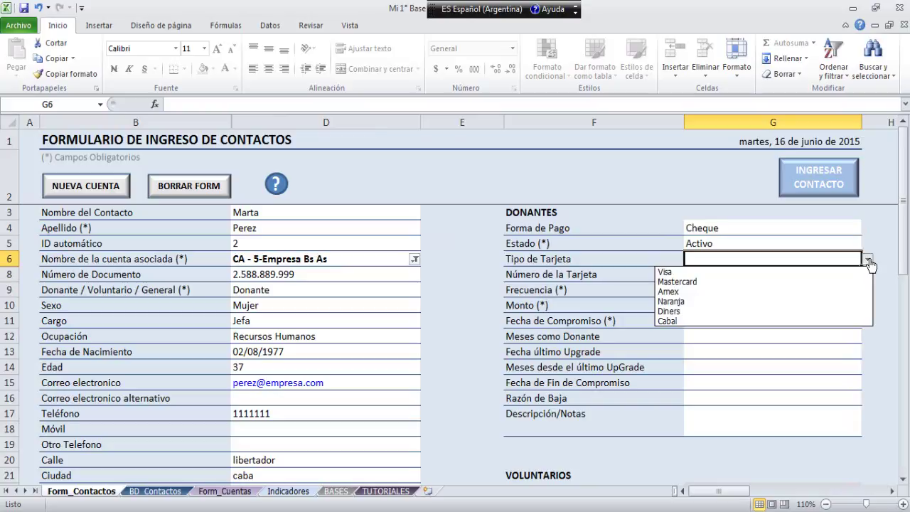
{"action": "left_click", "coordinate": [869, 263]}
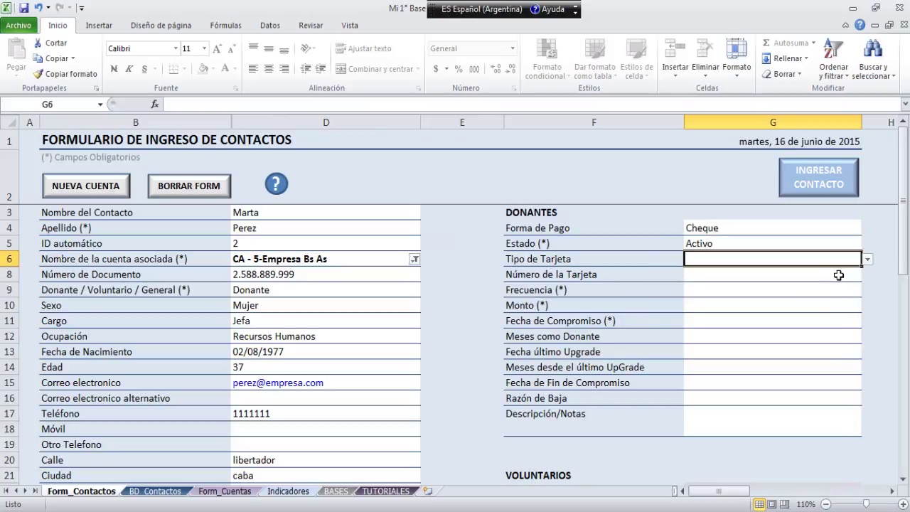
{"action": "left_click", "coordinate": [839, 275]}
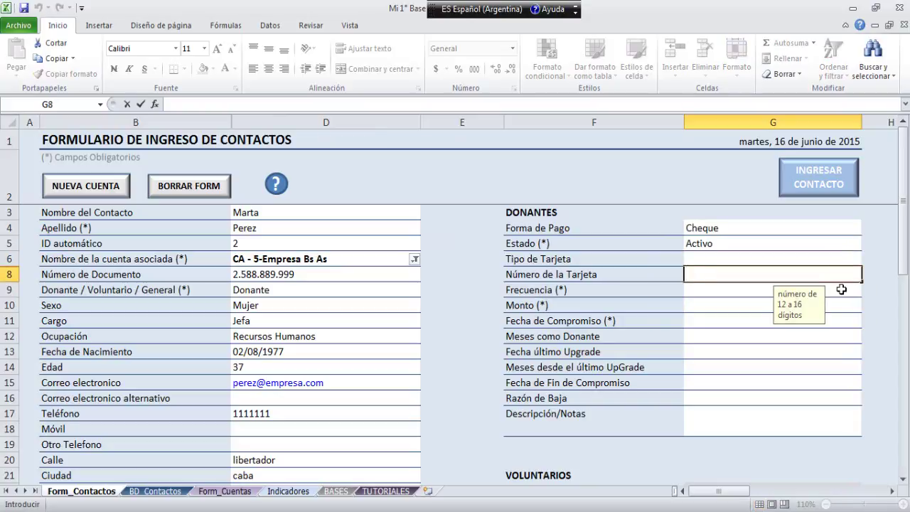
Step: Set frequency Mensual, amount 100, commitment date 12/05/2014 and last upgrade 01/02/2015
{"action": "left_click", "coordinate": [841, 290]}
{"action": "left_click", "coordinate": [866, 290]}
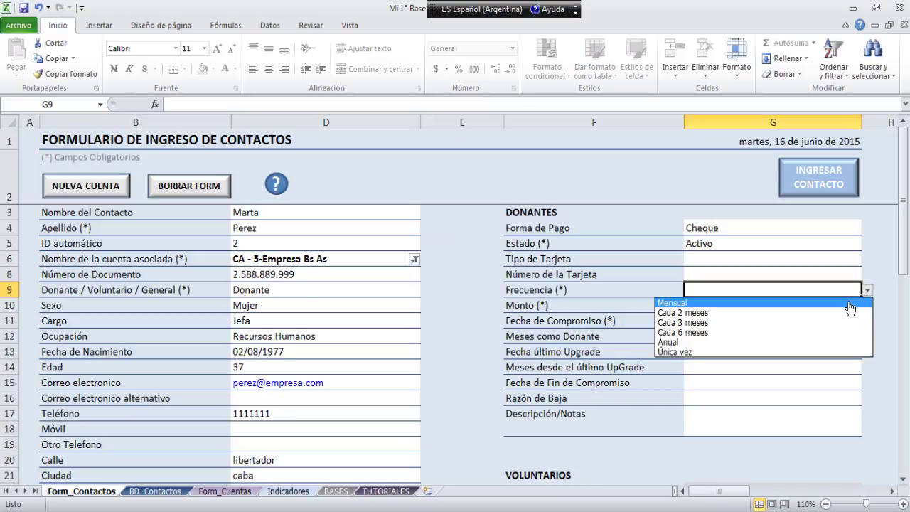
{"action": "left_click", "coordinate": [850, 304]}
{"action": "left_click", "coordinate": [845, 303]}
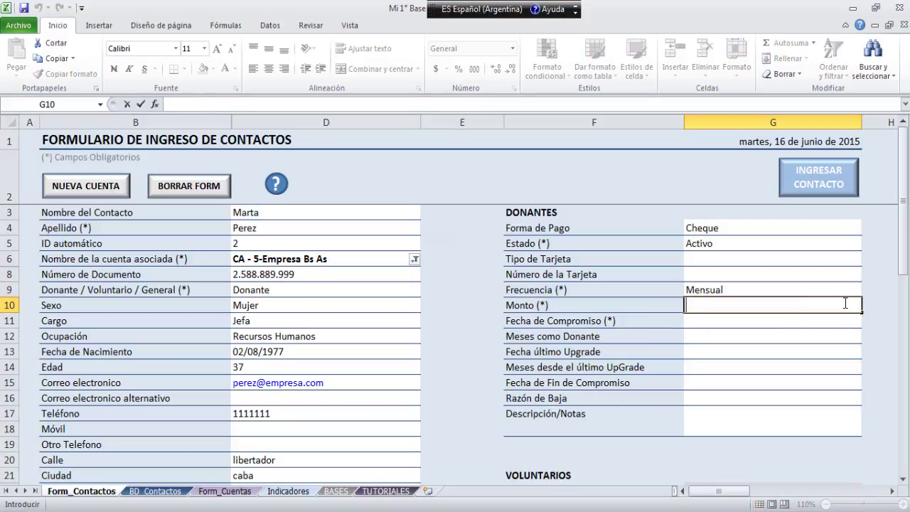
{"action": "type", "text": "100"}
{"action": "key", "text": "Return"}
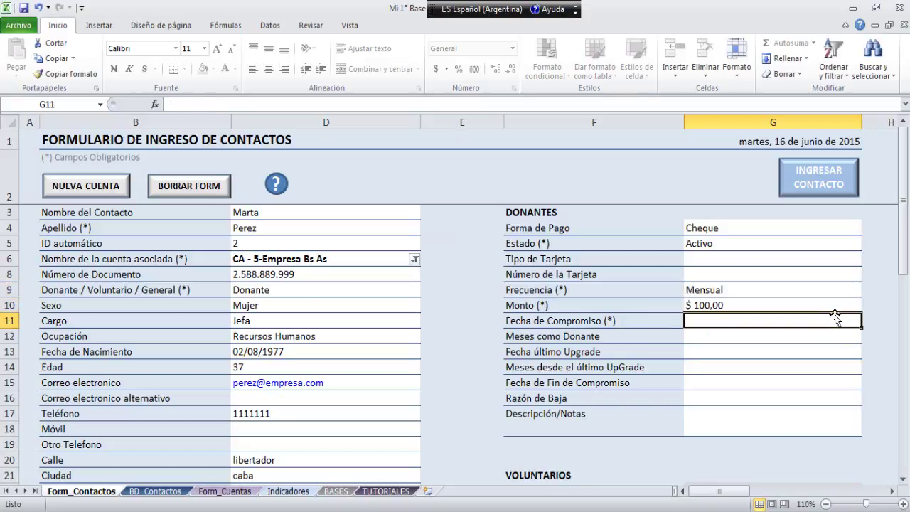
{"action": "type", "text": "12"}
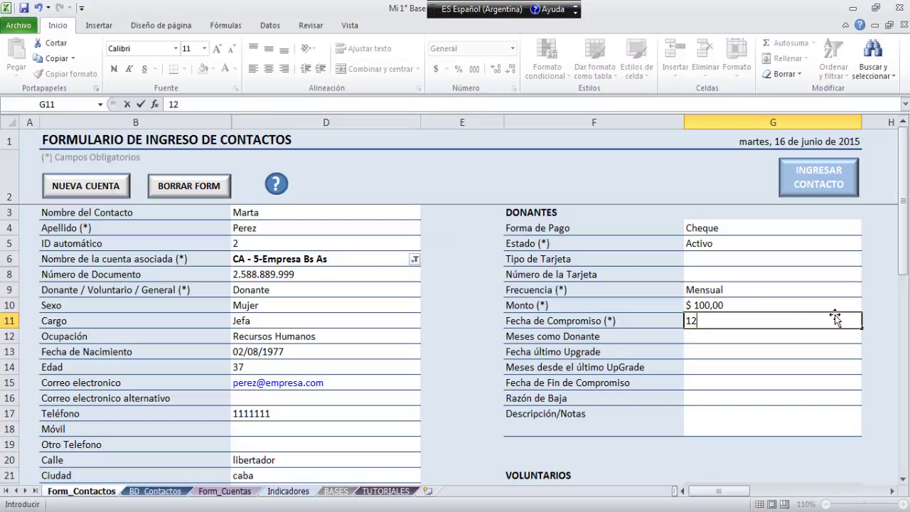
{"action": "type", "text": "/"}
{"action": "type", "text": "05/2014"}
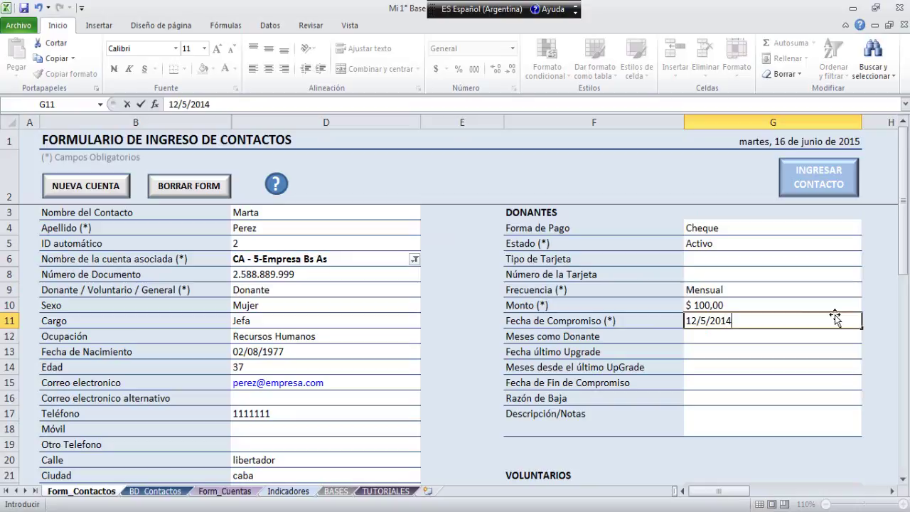
{"action": "key", "text": "Return"}
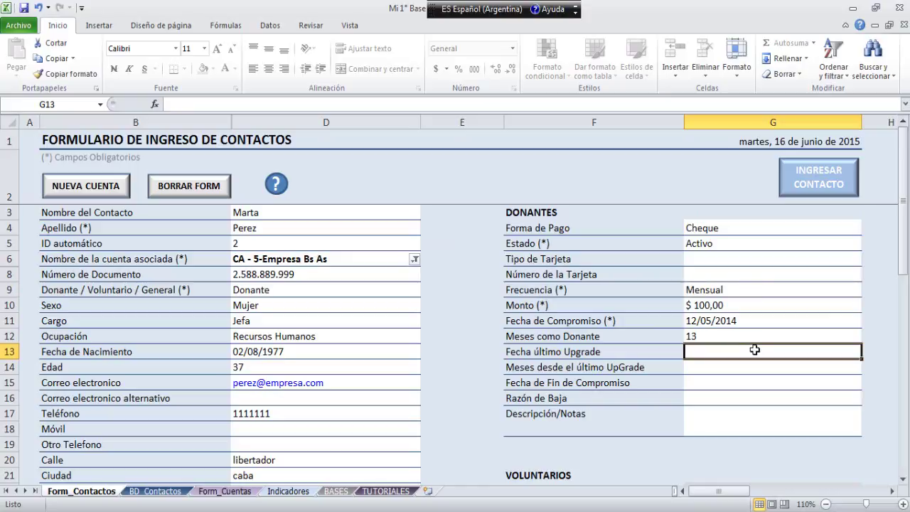
{"action": "type", "text": "01/0"}
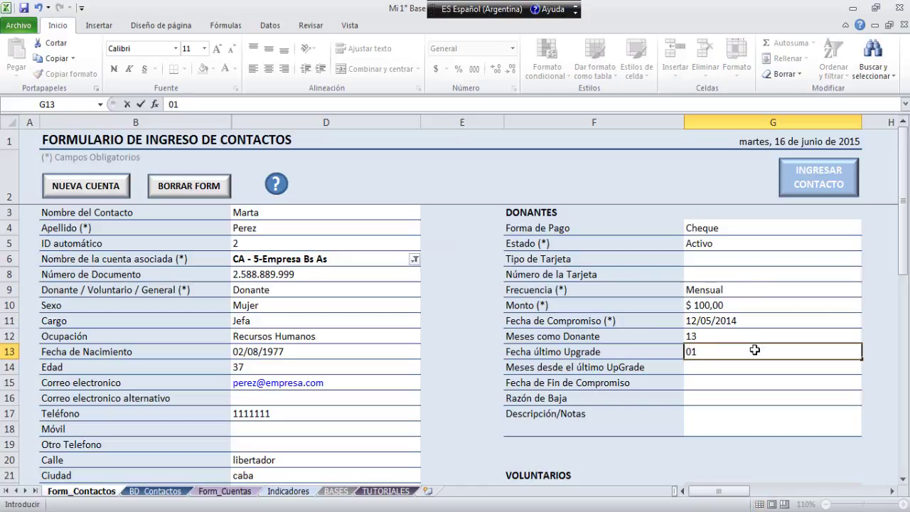
{"action": "type", "text": "2/"}
{"action": "type", "text": "2015"}
{"action": "key", "text": "Return"}
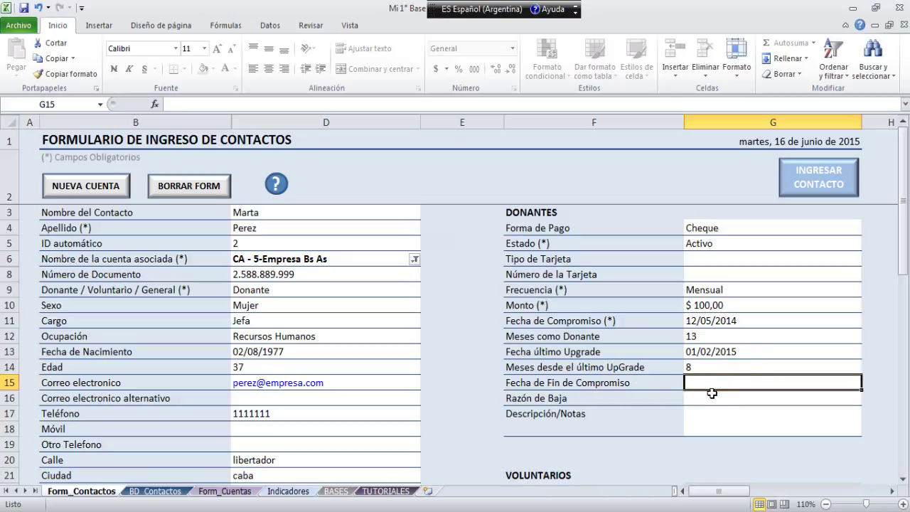
Step: Leave Razón de Baja empty and submit the contact with INGRESAR CONTACTO
{"action": "left_click", "coordinate": [711, 395]}
{"action": "left_click", "coordinate": [867, 400]}
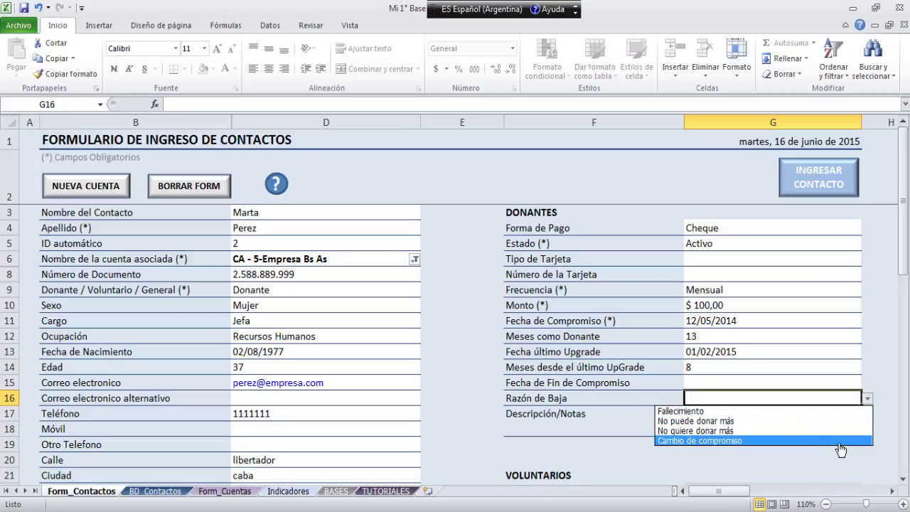
{"action": "key", "text": "Escape"}
{"action": "left_click", "coordinate": [811, 425]}
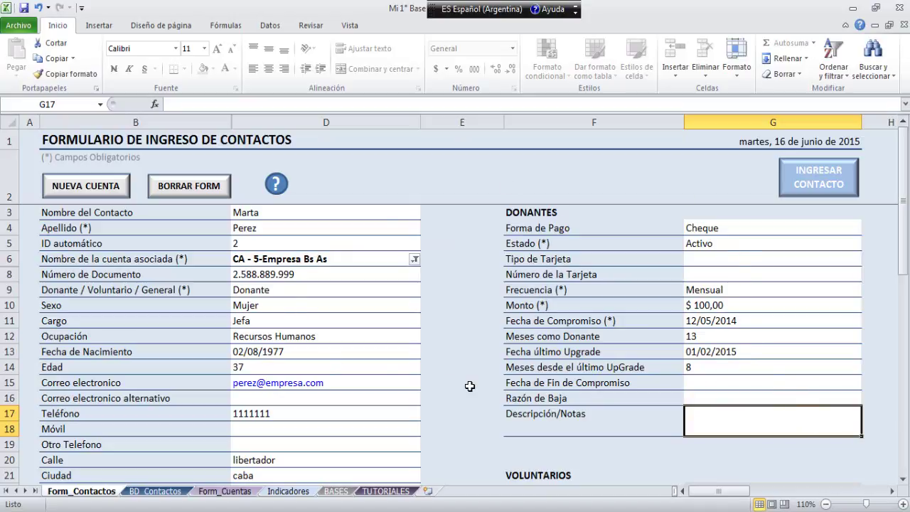
{"action": "left_click", "coordinate": [801, 182]}
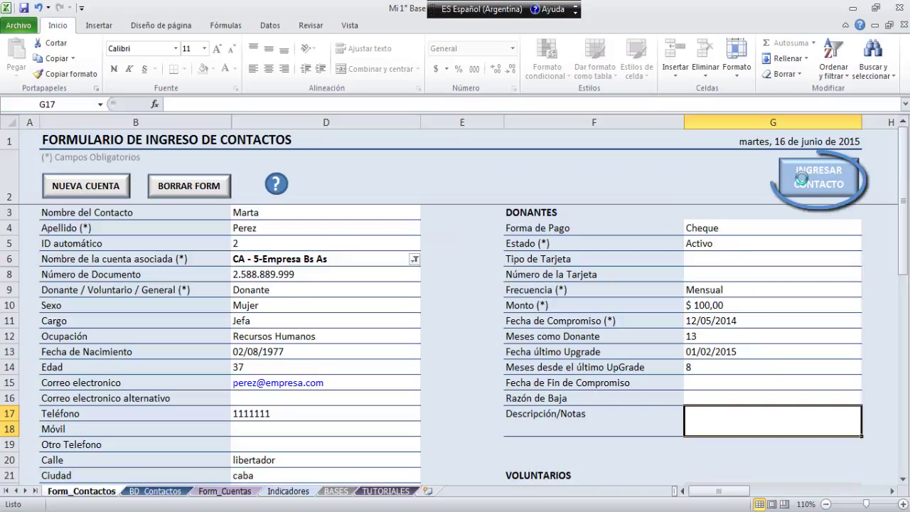
Step: Start a new contact with the third person's name, account CA - 6-HP and document number
{"action": "left_click", "coordinate": [521, 305]}
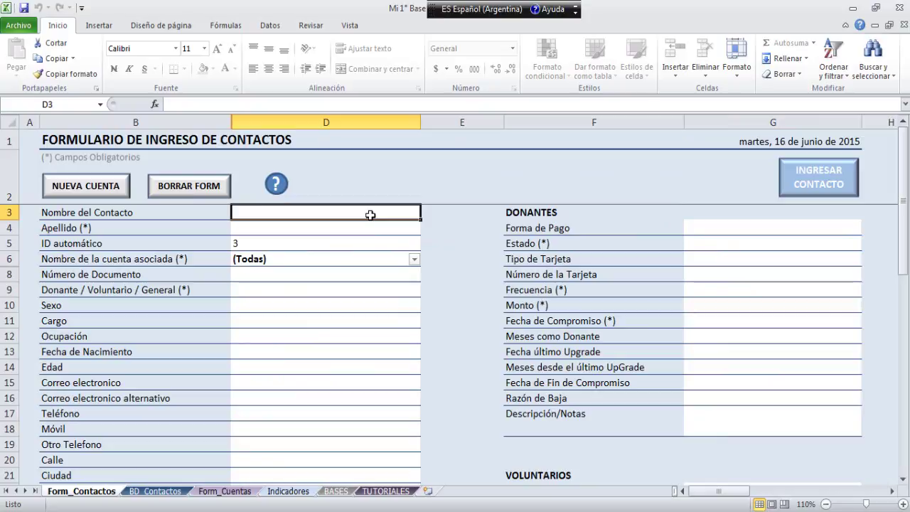
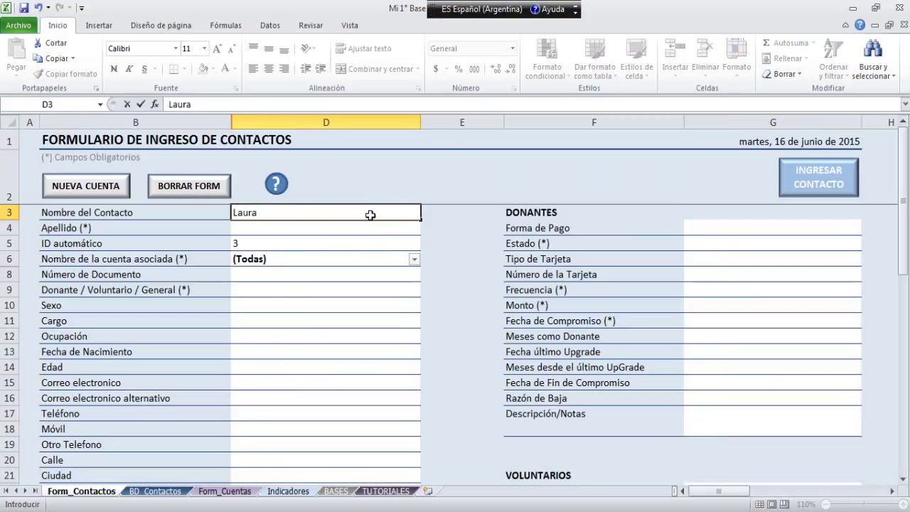
{"action": "key", "text": "Return"}
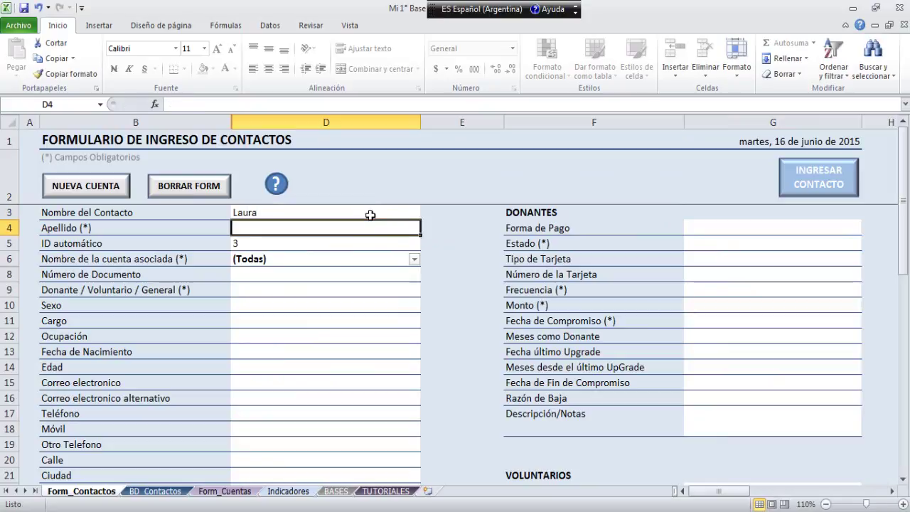
{"action": "key", "text": "Return"}
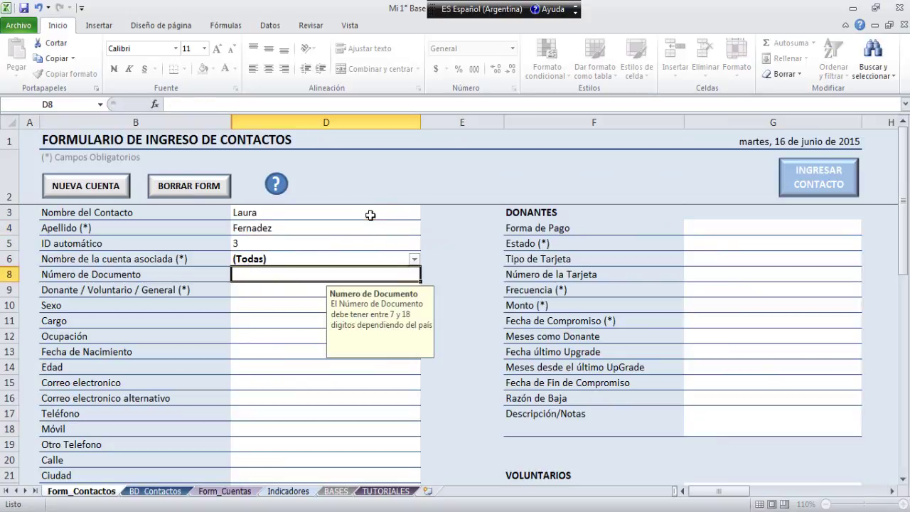
{"action": "left_click", "coordinate": [415, 260]}
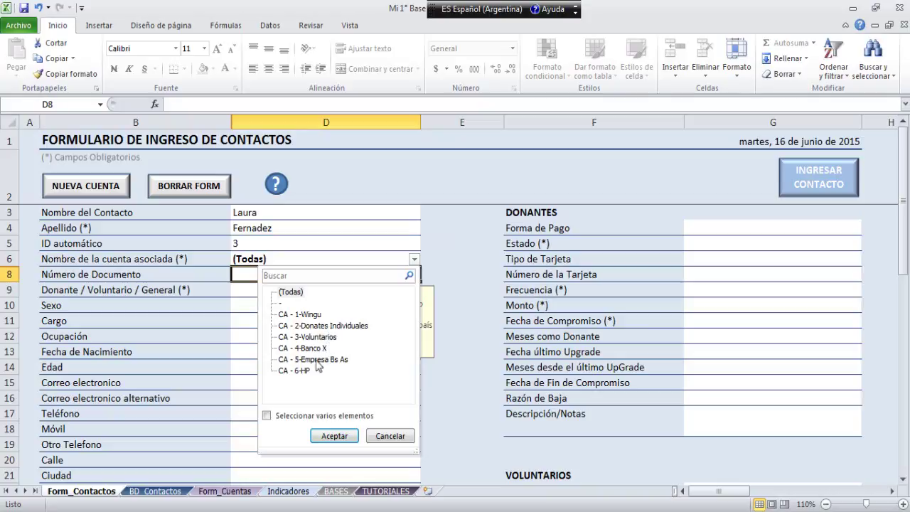
{"action": "left_click", "coordinate": [294, 371]}
{"action": "left_click", "coordinate": [335, 436]}
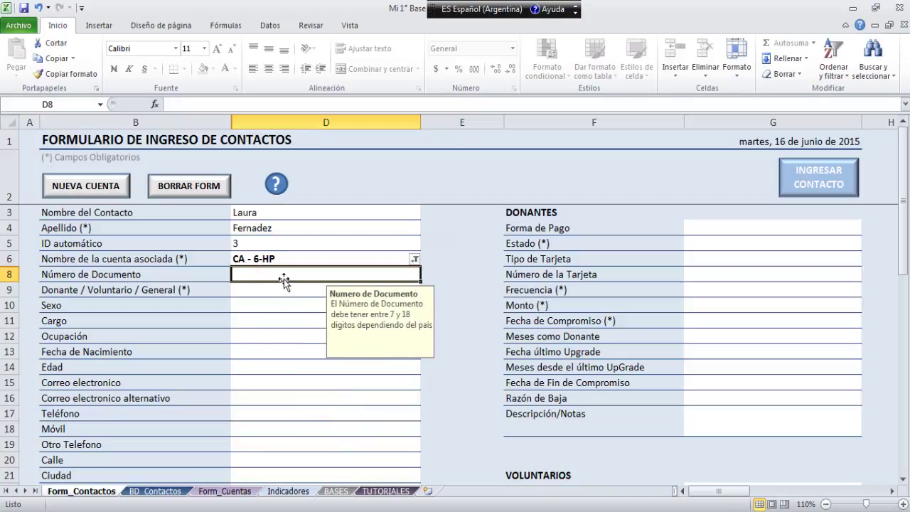
{"action": "type", "text": "253.333."}
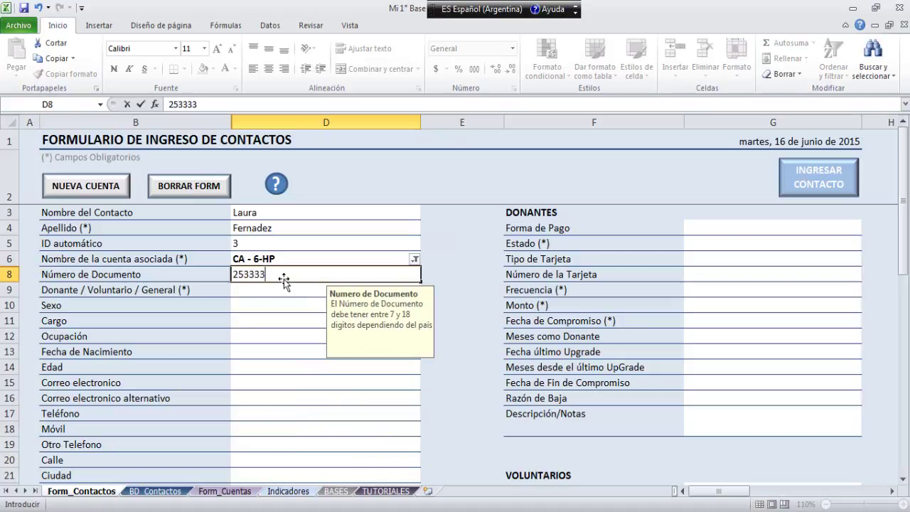
{"action": "type", "text": "3"}
{"action": "key", "text": "Return"}
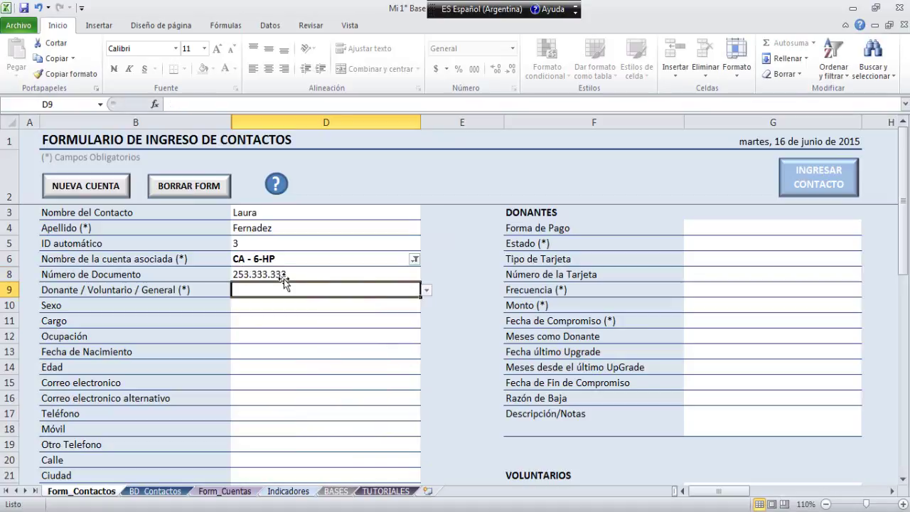
Step: Set the contact type to Voluntario
{"action": "left_click", "coordinate": [425, 290]}
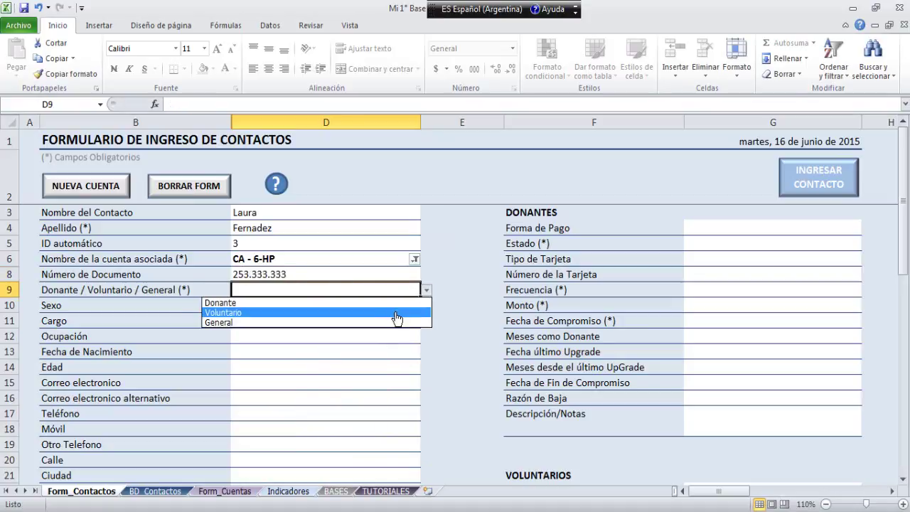
{"action": "left_click", "coordinate": [396, 312]}
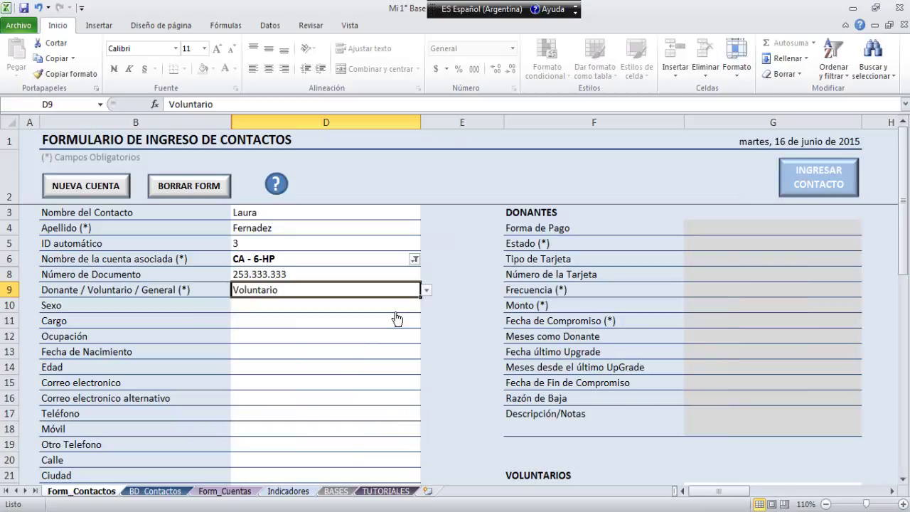
{"action": "key", "text": "Down"}
{"action": "key", "text": "Down"}
{"action": "key", "text": "Down"}
{"action": "key", "text": "Down"}
{"action": "key", "text": "Down"}
{"action": "key", "text": "Down"}
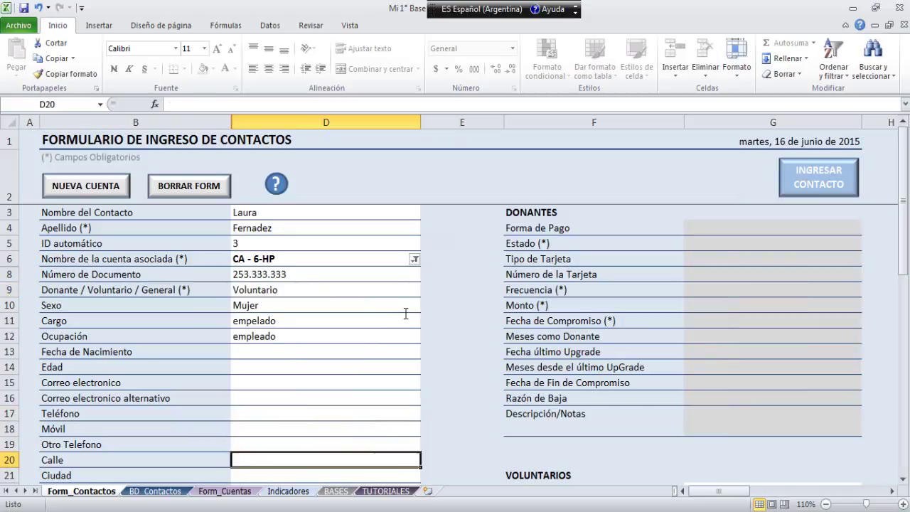
{"action": "key", "text": "Down"}
{"action": "key", "text": "Down"}
{"action": "key", "text": "Down"}
{"action": "key", "text": "Down"}
{"action": "key", "text": "Down"}
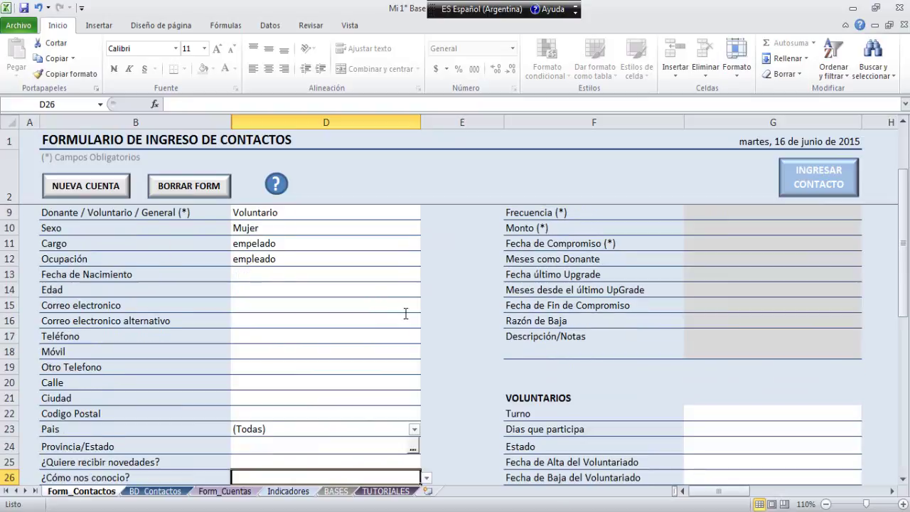
{"action": "key", "text": "Down"}
Step: Answer SI to receiving news and choose Aparición en un Medio for how they heard
{"action": "left_click", "coordinate": [416, 419]}
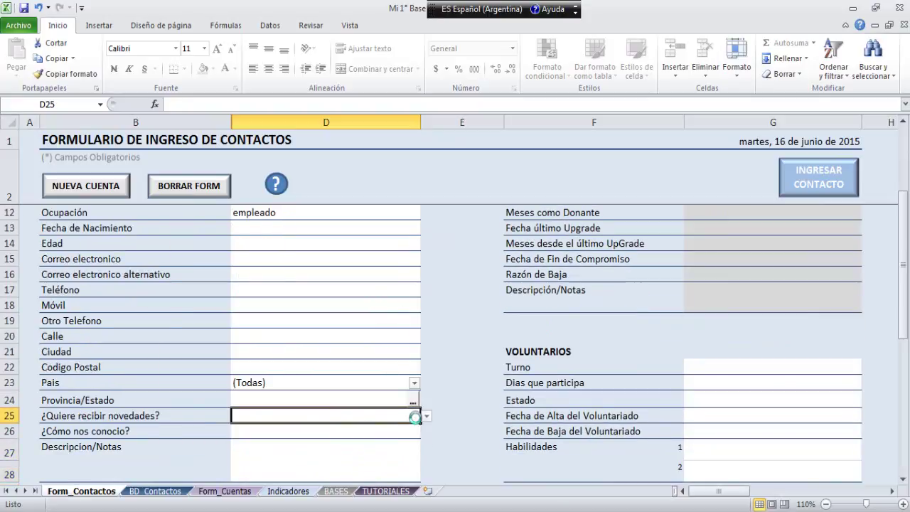
{"action": "left_click", "coordinate": [426, 416]}
{"action": "left_click", "coordinate": [310, 425]}
{"action": "left_click", "coordinate": [386, 433]}
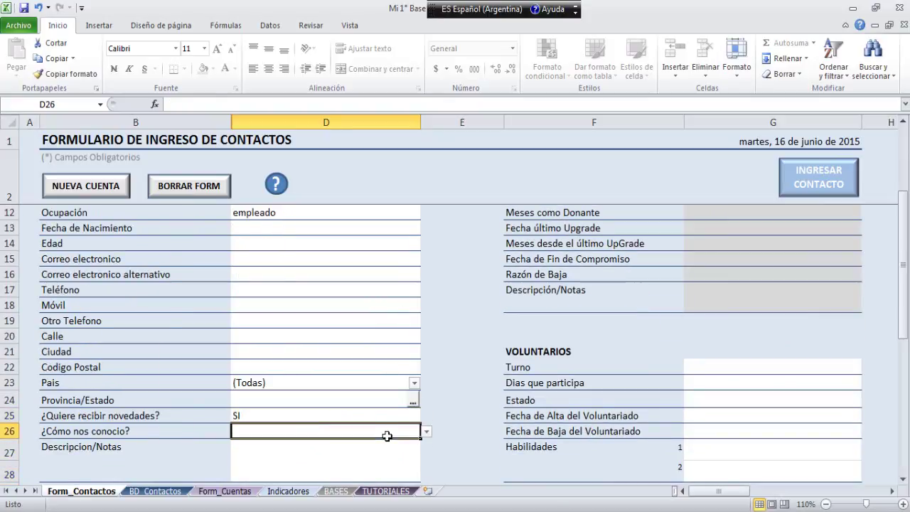
{"action": "left_click", "coordinate": [426, 431]}
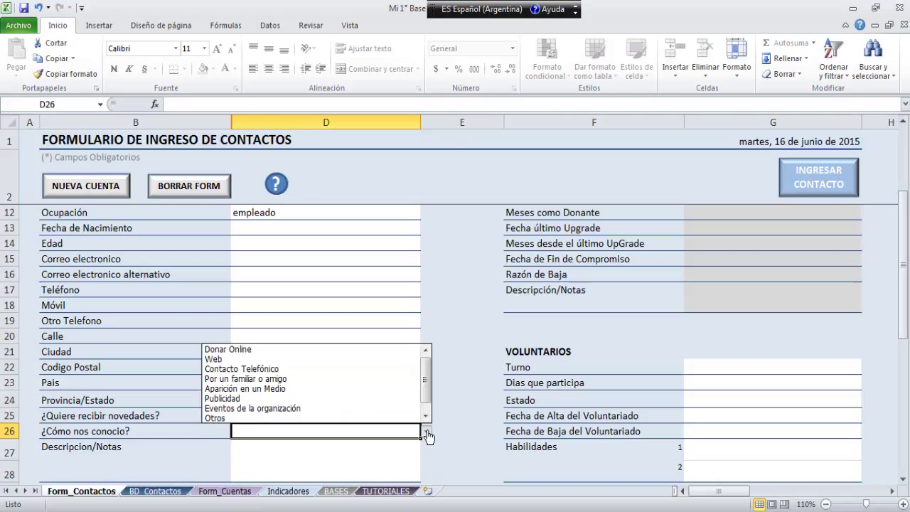
{"action": "left_click", "coordinate": [400, 389]}
{"action": "key", "text": "Down"}
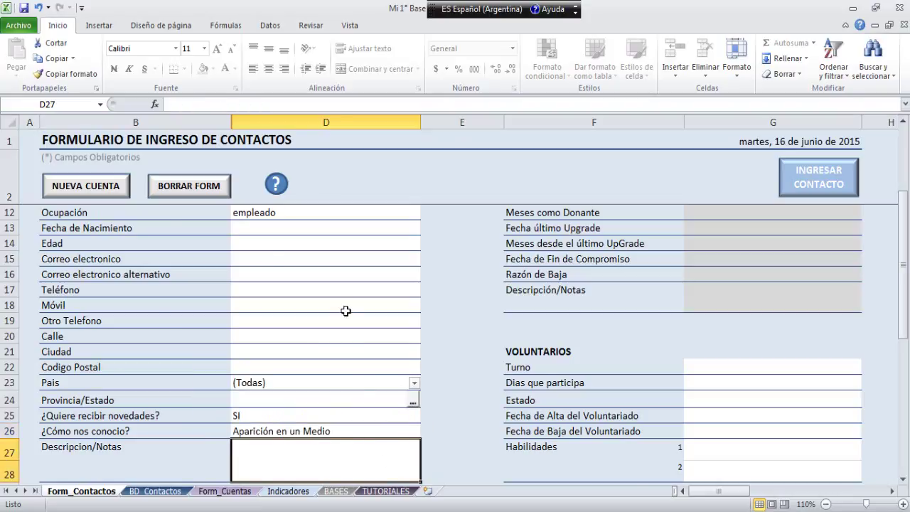
{"action": "scroll", "coordinate": [346, 311], "scroll_direction": "up", "scroll_amount": 3}
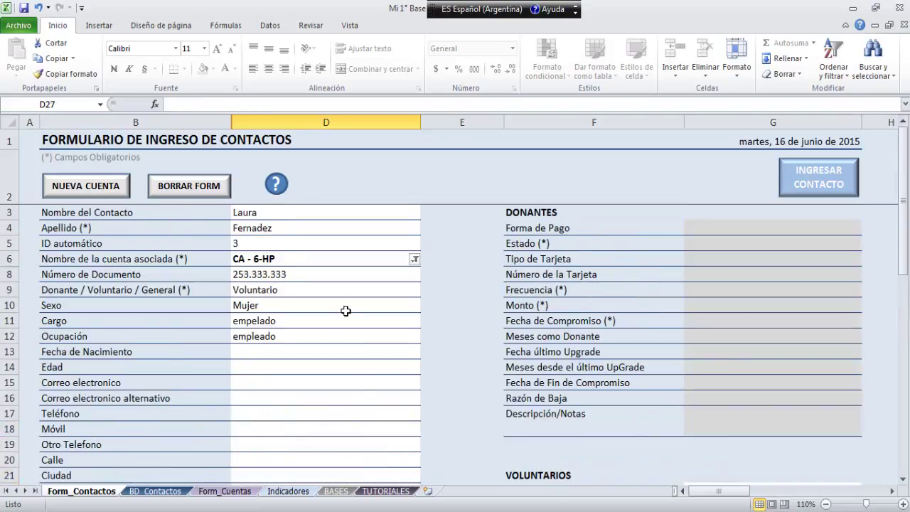
{"action": "scroll", "coordinate": [346, 310], "scroll_direction": "down", "scroll_amount": 1}
{"action": "scroll", "coordinate": [345, 310], "scroll_direction": "down", "scroll_amount": 2}
{"action": "scroll", "coordinate": [779, 387], "scroll_direction": "down", "scroll_amount": 1}
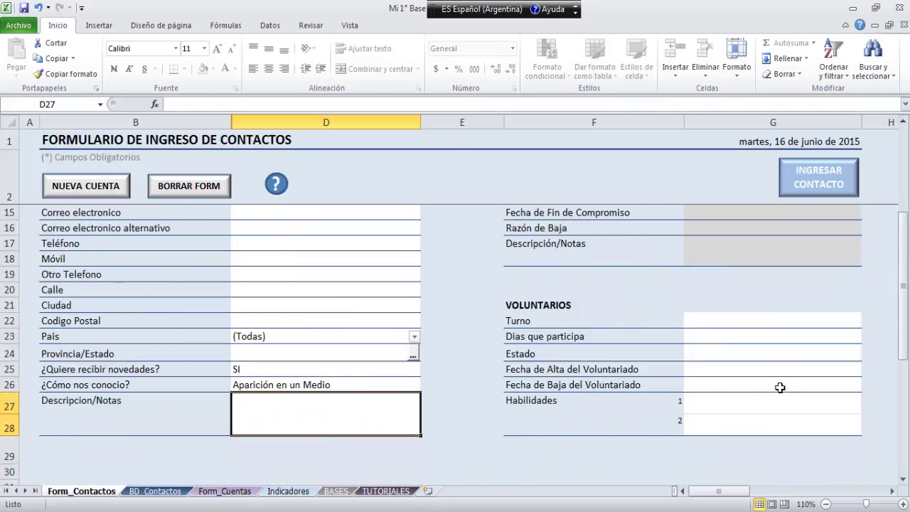
Step: Set volunteer shift Tarde, day Miércoles, status Activo and start date 01/05/2015
{"action": "left_click", "coordinate": [772, 320]}
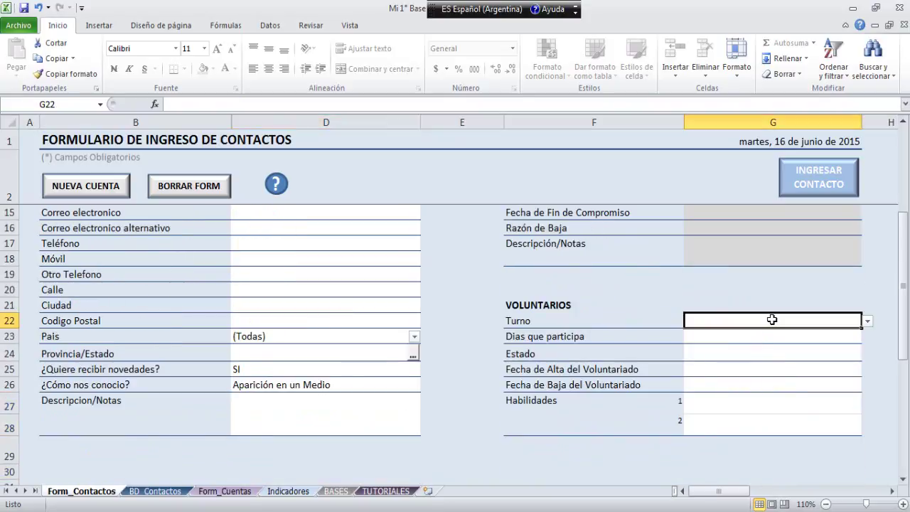
{"action": "left_click", "coordinate": [868, 322]}
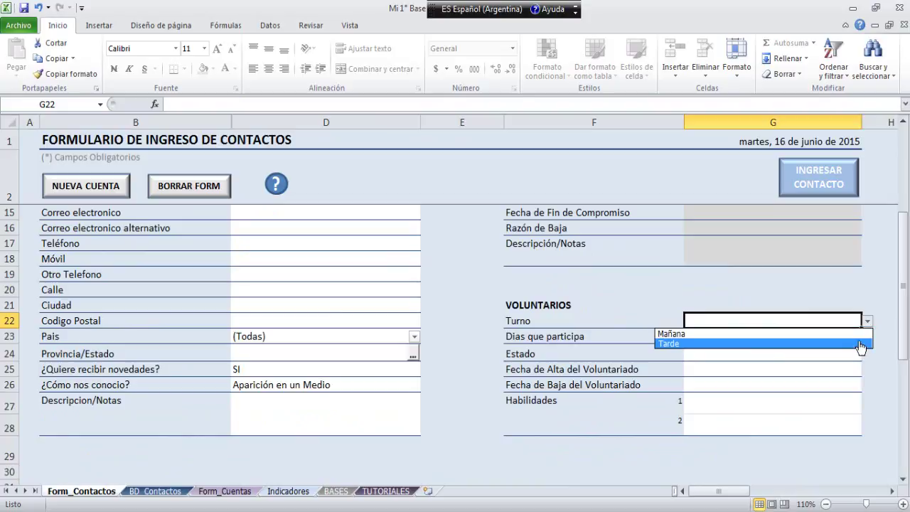
{"action": "left_click", "coordinate": [860, 345]}
{"action": "left_click", "coordinate": [821, 336]}
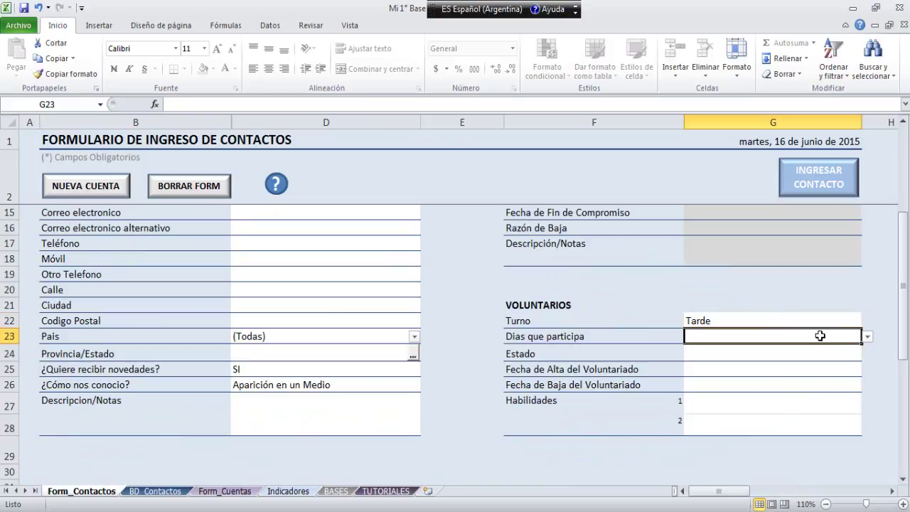
{"action": "left_click", "coordinate": [866, 338]}
{"action": "left_click", "coordinate": [855, 368]}
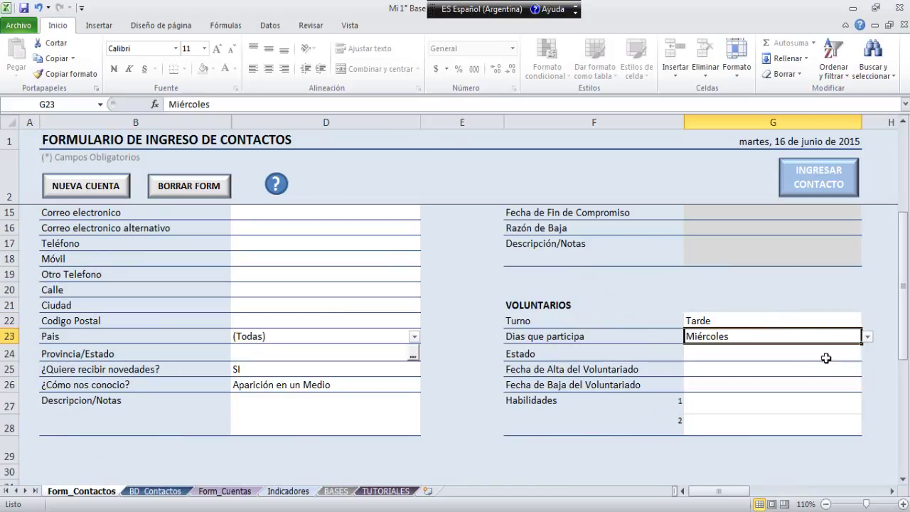
{"action": "left_click", "coordinate": [826, 357]}
{"action": "left_click", "coordinate": [869, 354]}
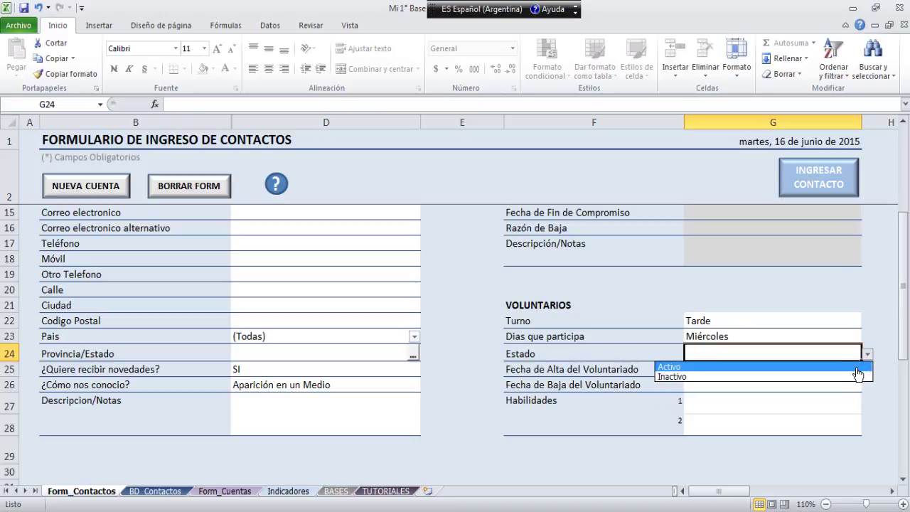
{"action": "left_click", "coordinate": [856, 368]}
{"action": "left_click", "coordinate": [818, 377]}
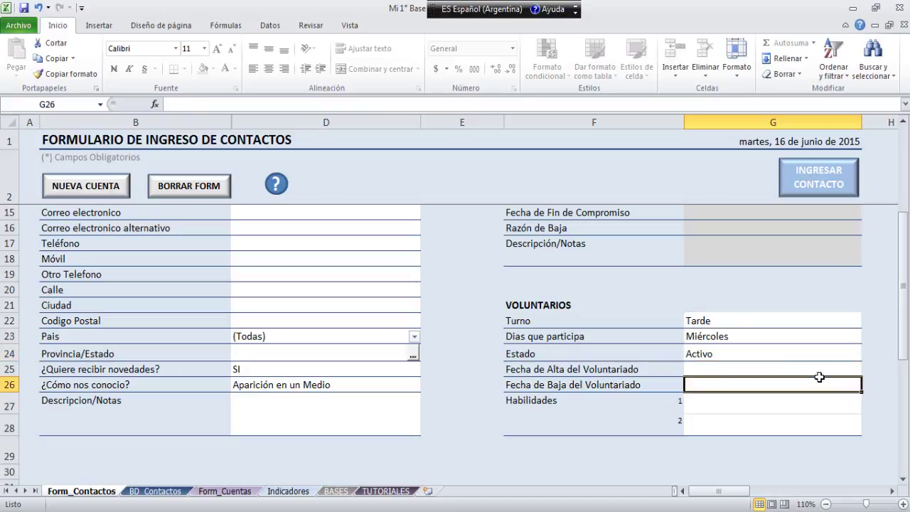
{"action": "left_click", "coordinate": [818, 367]}
{"action": "type", "text": "01/05/2014"}
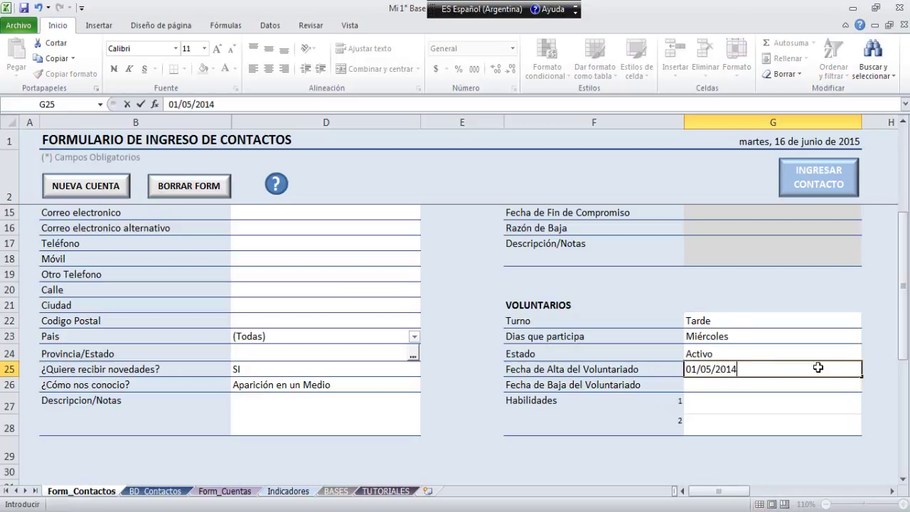
{"action": "type", "text": "5"}
{"action": "key", "text": "Return"}
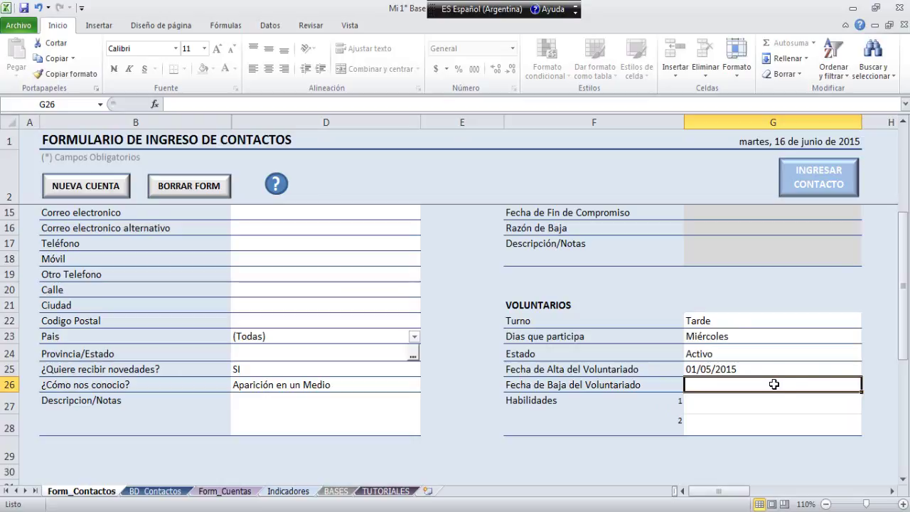
Step: Choose Planificación de Eventos and Marketing as the volunteer's two skills
{"action": "left_click", "coordinate": [763, 403]}
{"action": "left_click", "coordinate": [796, 422]}
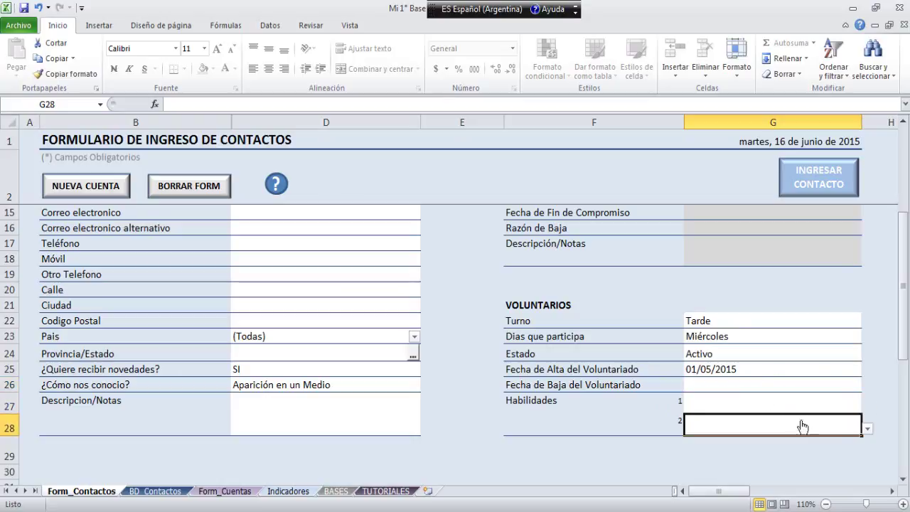
{"action": "left_click", "coordinate": [849, 402]}
{"action": "left_click", "coordinate": [868, 407]}
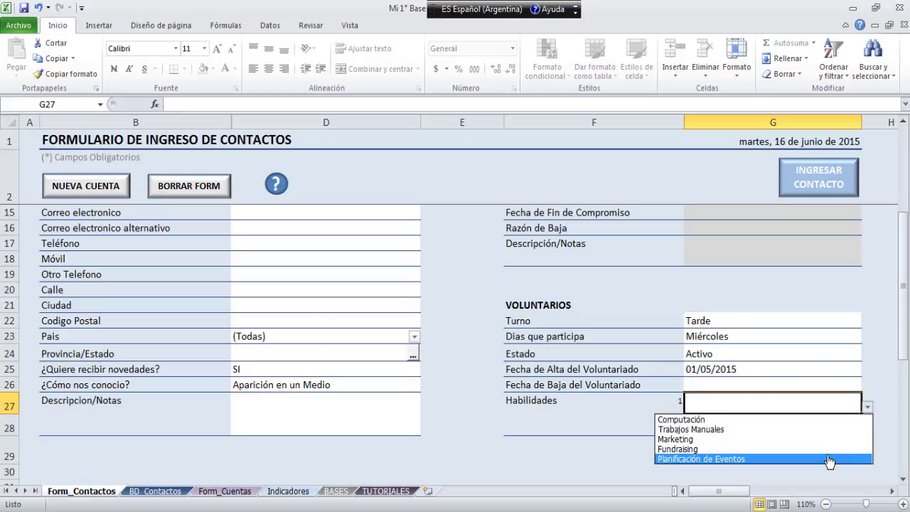
{"action": "left_click", "coordinate": [829, 459]}
{"action": "left_click", "coordinate": [838, 430]}
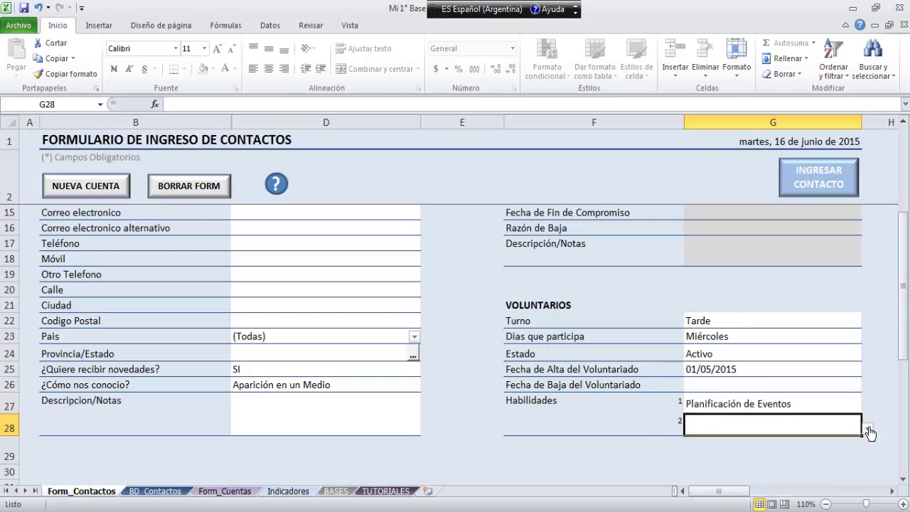
{"action": "left_click", "coordinate": [868, 429]}
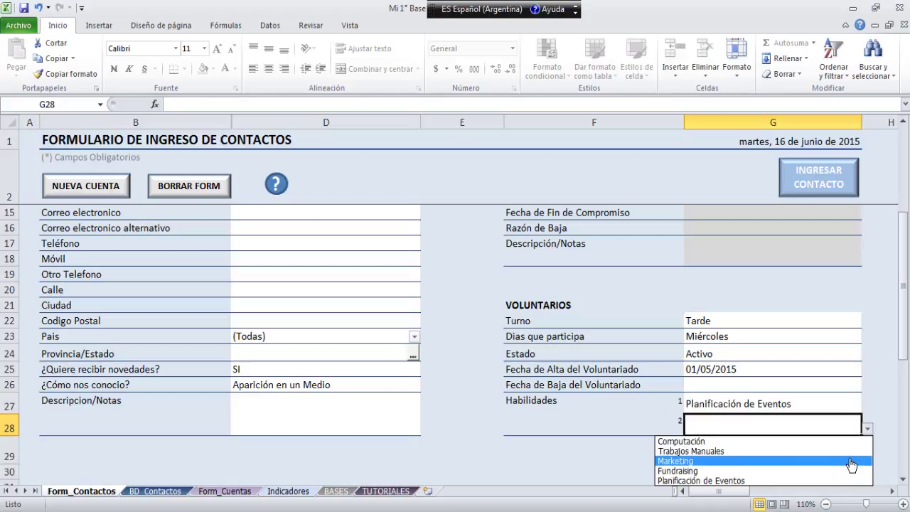
{"action": "left_click", "coordinate": [852, 461]}
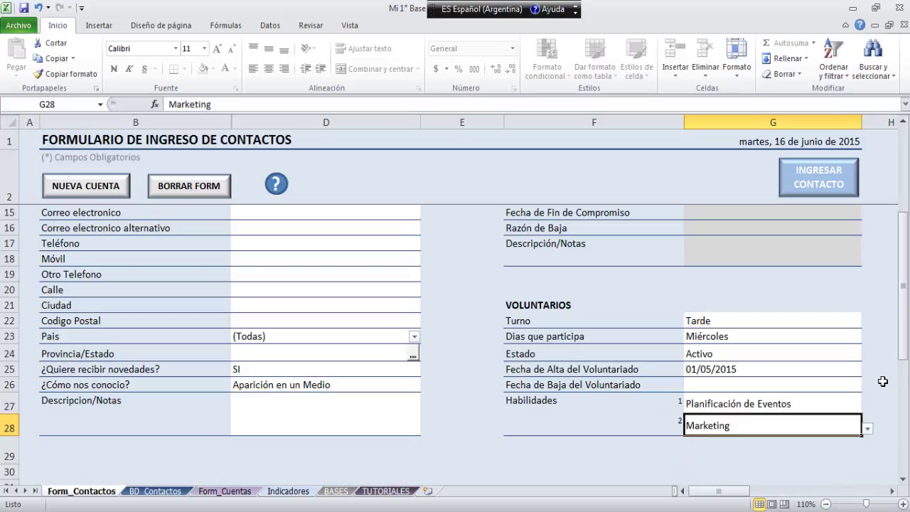
{"action": "scroll", "coordinate": [875, 353], "scroll_direction": "up", "scroll_amount": 4}
{"action": "scroll", "coordinate": [873, 354], "scroll_direction": "down", "scroll_amount": 3}
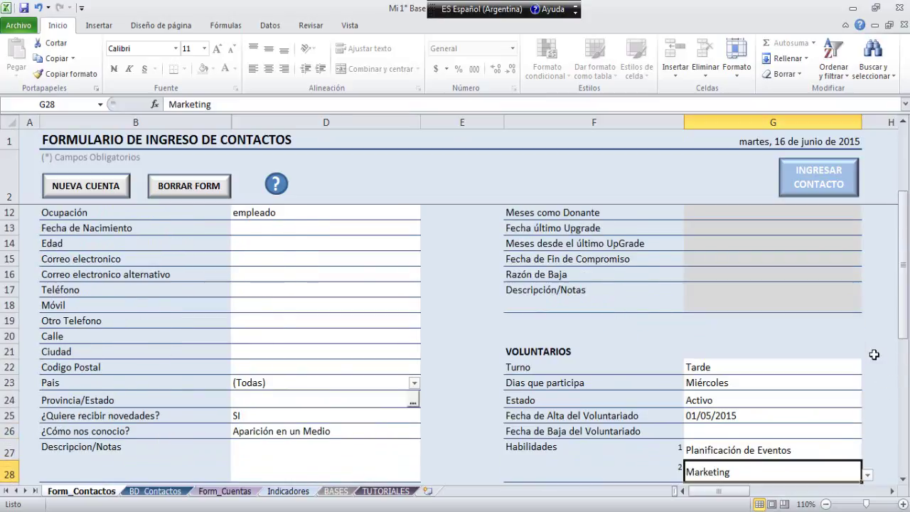
{"action": "scroll", "coordinate": [874, 354], "scroll_direction": "up", "scroll_amount": 3}
Step: Submit the volunteer contact with INGRESAR CONTACTO and accept the saved confirmation
{"action": "left_click", "coordinate": [802, 183]}
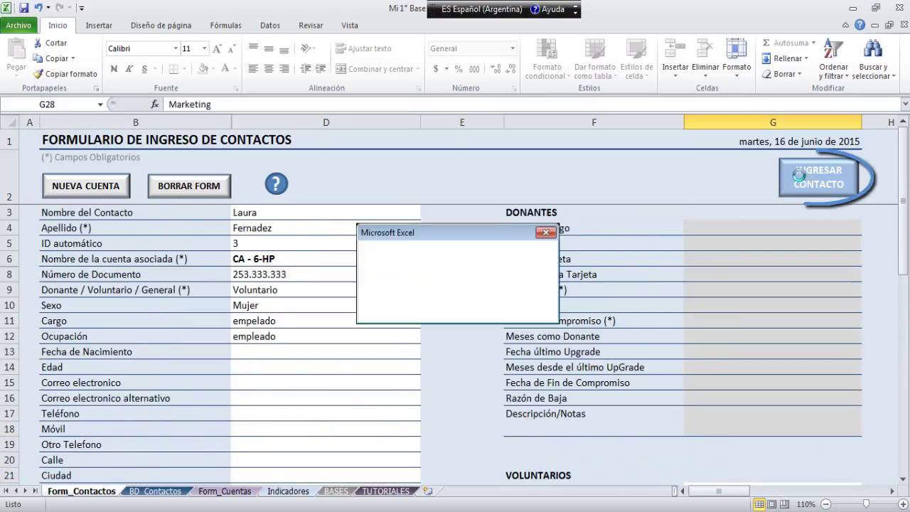
{"action": "left_click", "coordinate": [522, 306]}
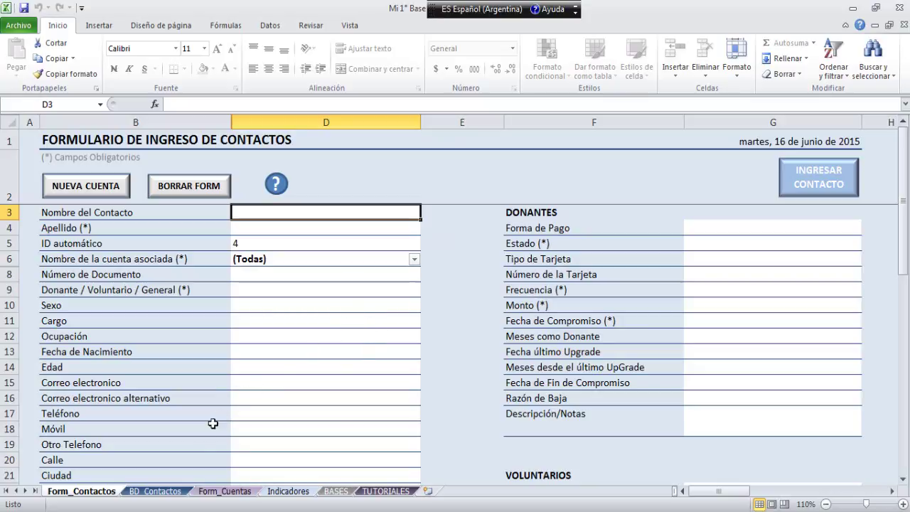
Step: Switch to the BD_Contactos sheet and scroll across contacts CO - 1 to CO - 3
{"action": "left_click", "coordinate": [153, 491]}
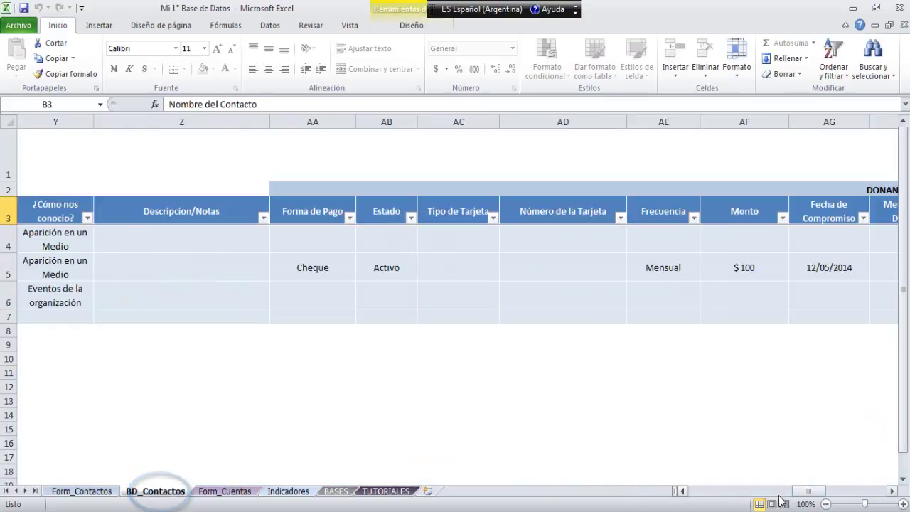
{"action": "left_click", "coordinate": [807, 490]}
{"action": "left_click_drag", "start_coordinate": [807, 492], "coordinate": [704, 490]}
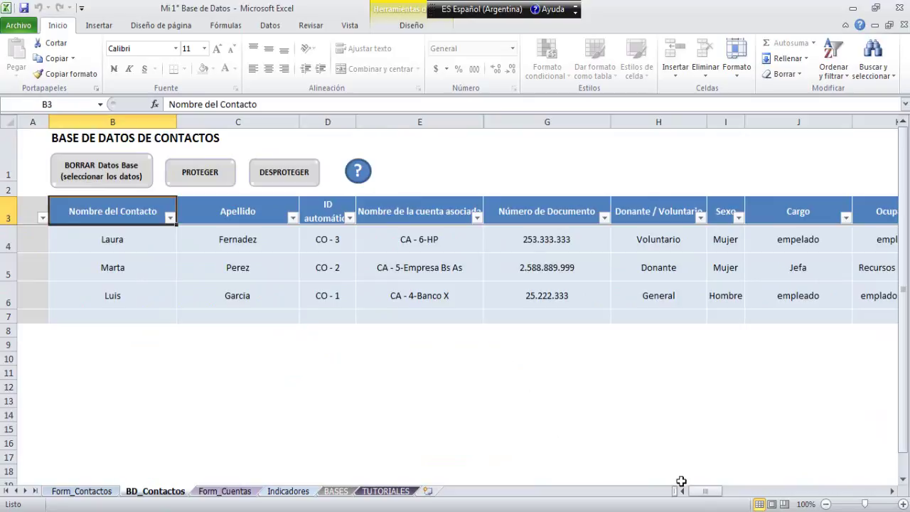
{"action": "mouse_move", "coordinate": [708, 493]}
{"action": "left_mouse_down"}
{"action": "mouse_move", "coordinate": [879, 496]}
{"action": "mouse_move", "coordinate": [680, 495]}
{"action": "left_mouse_up"}
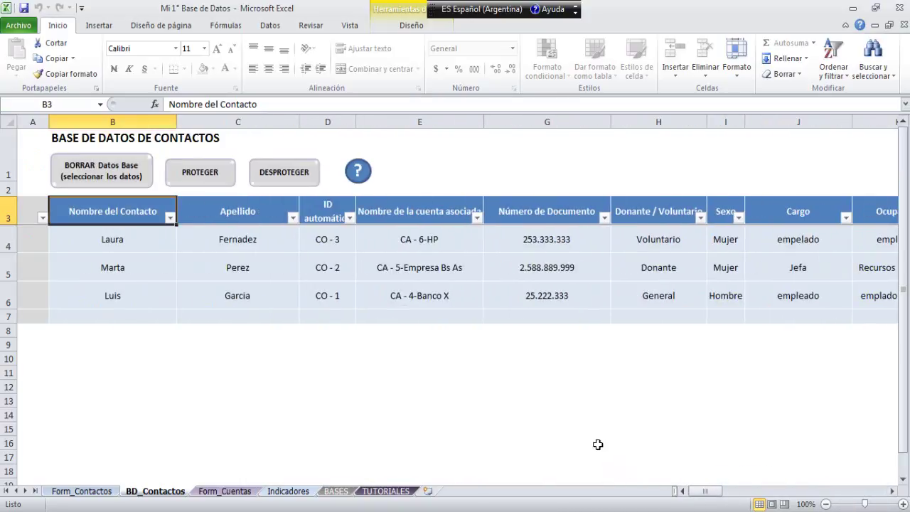